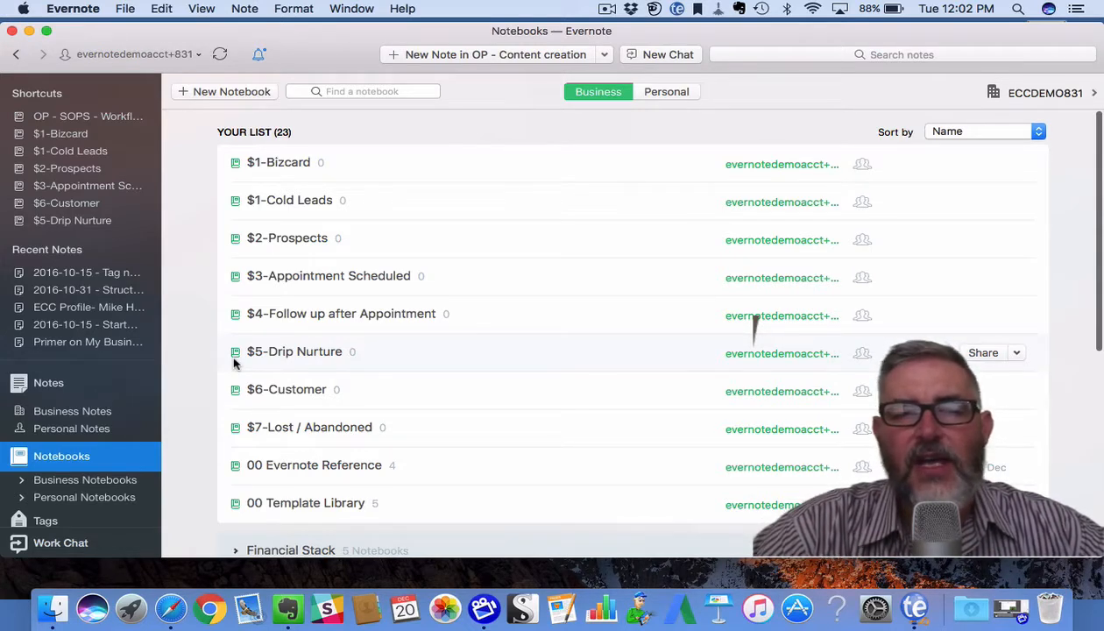
# Create the business notebook '$1-Warm lead', available to everyone, with the summary 'CRM'.
pyautogui.click(231, 91)
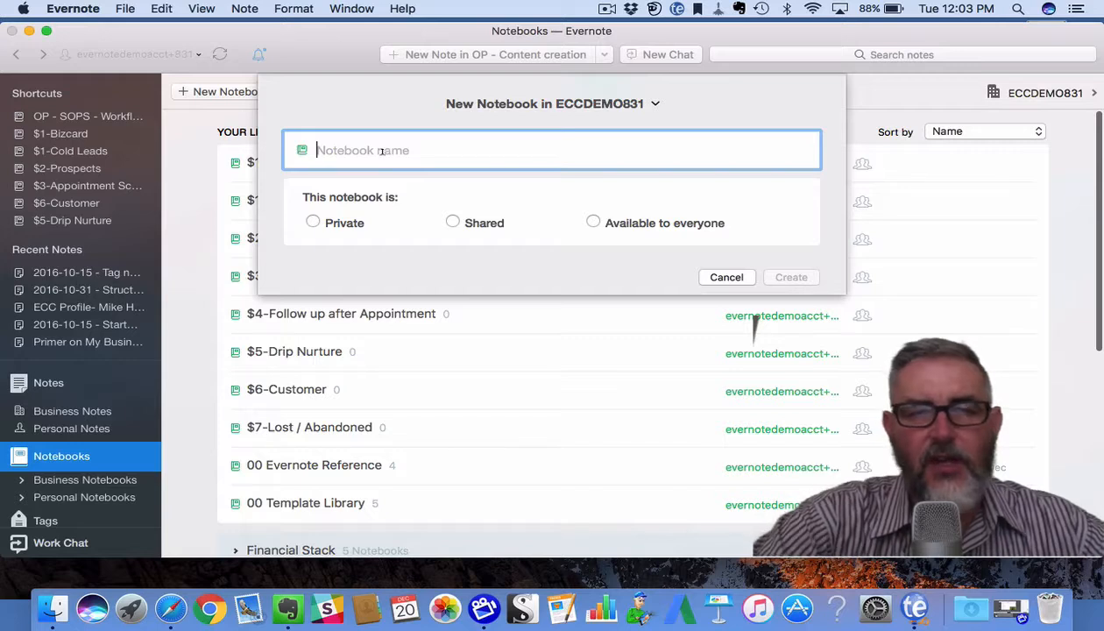
pyautogui.write('$')
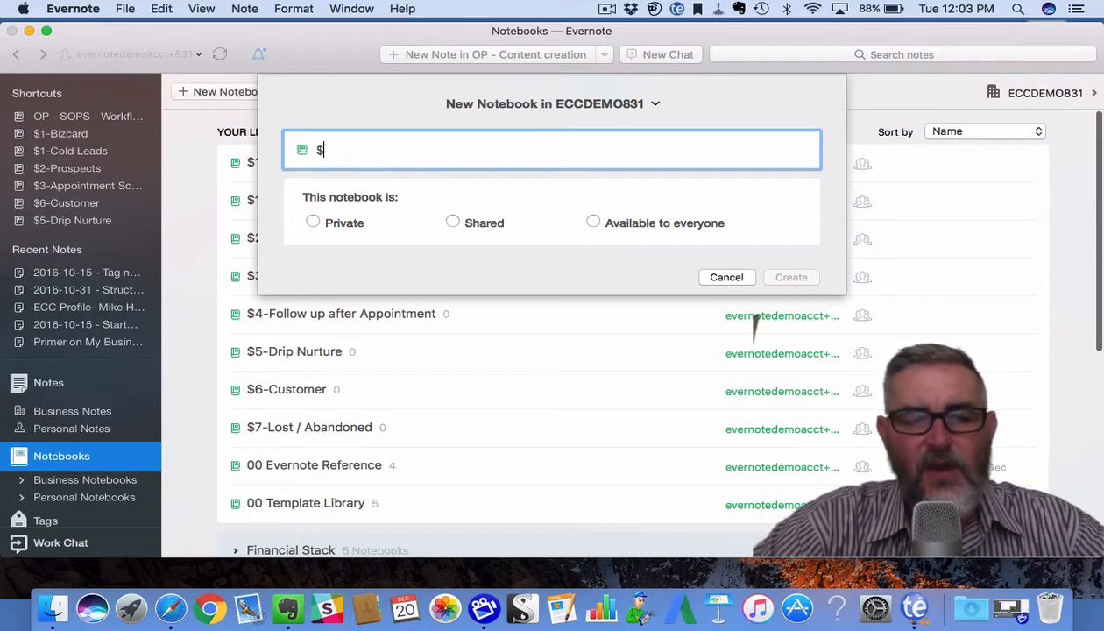
pyautogui.write('1-')
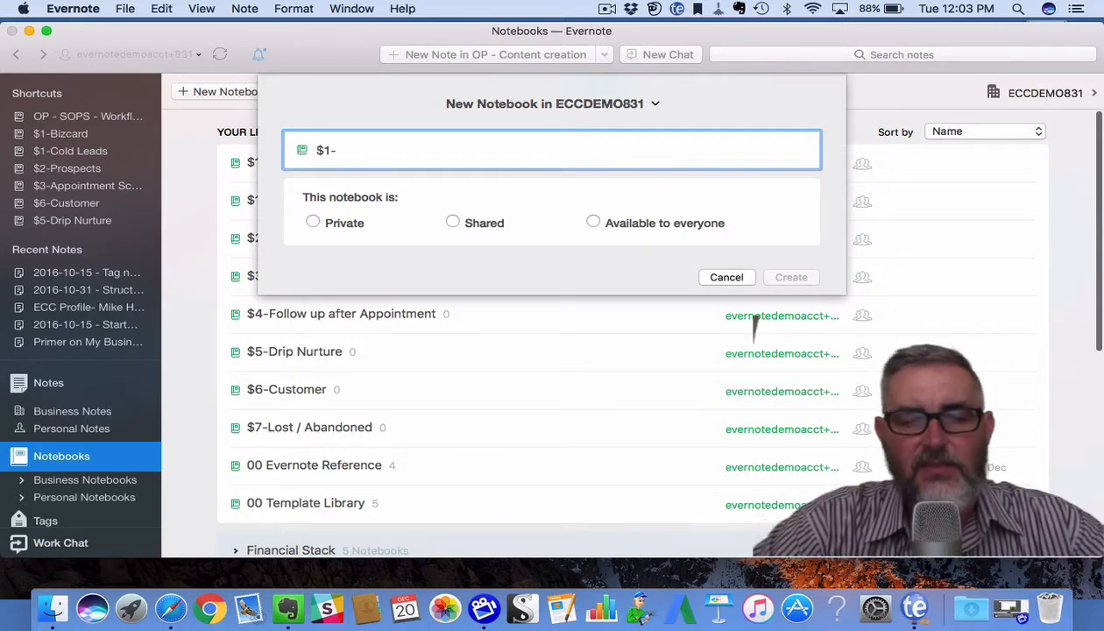
pyautogui.write('War')
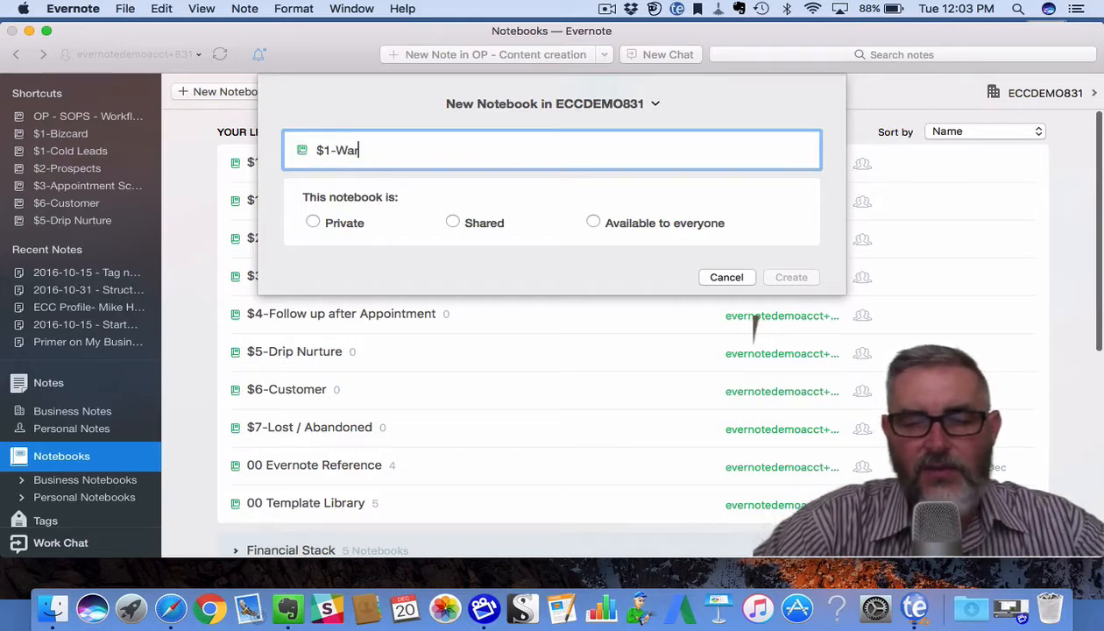
pyautogui.write('m lead')
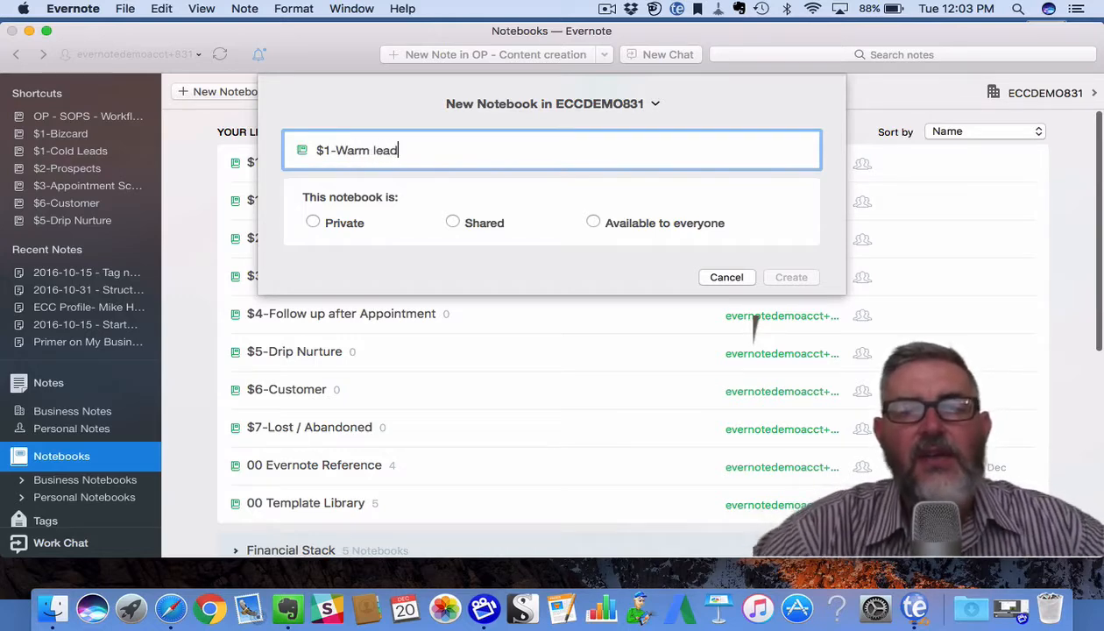
pyautogui.click(593, 223)
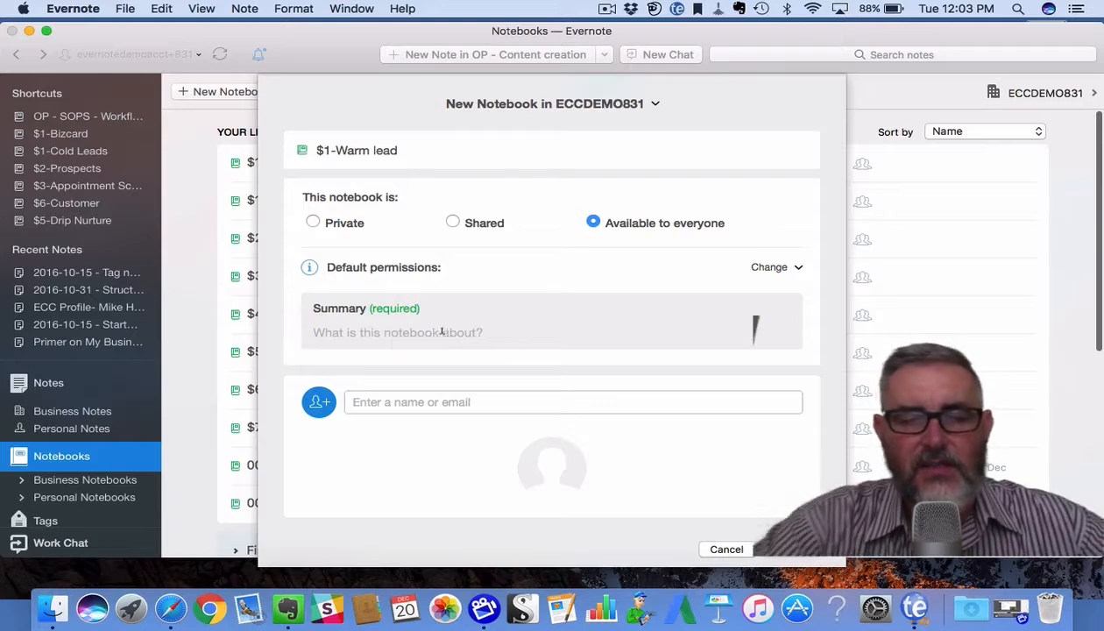
pyautogui.write('CRM')
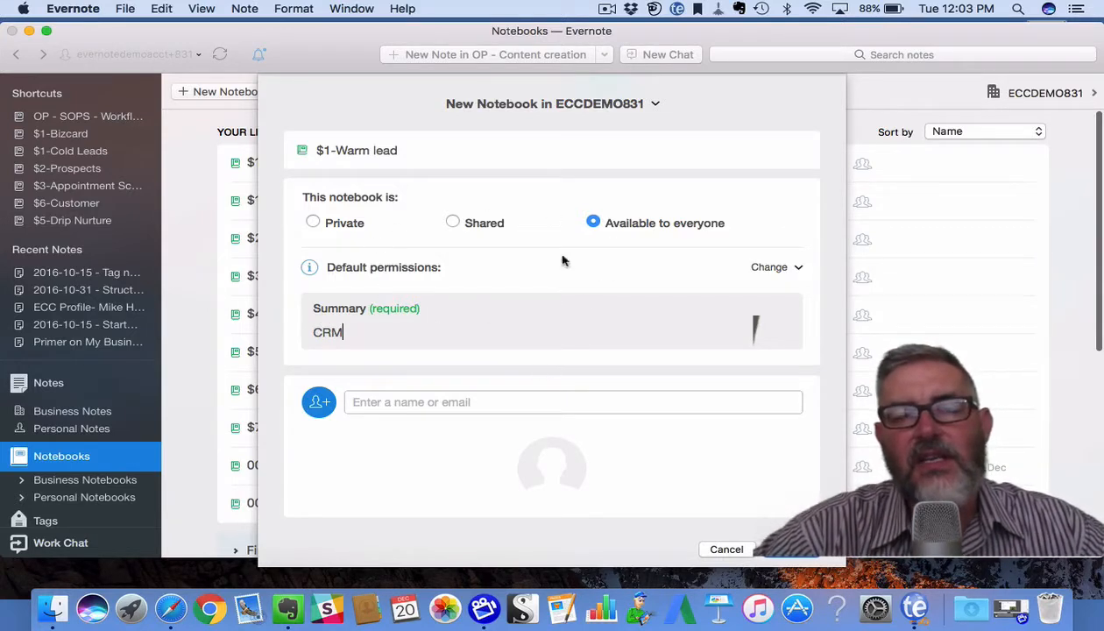
pyautogui.click(791, 549)
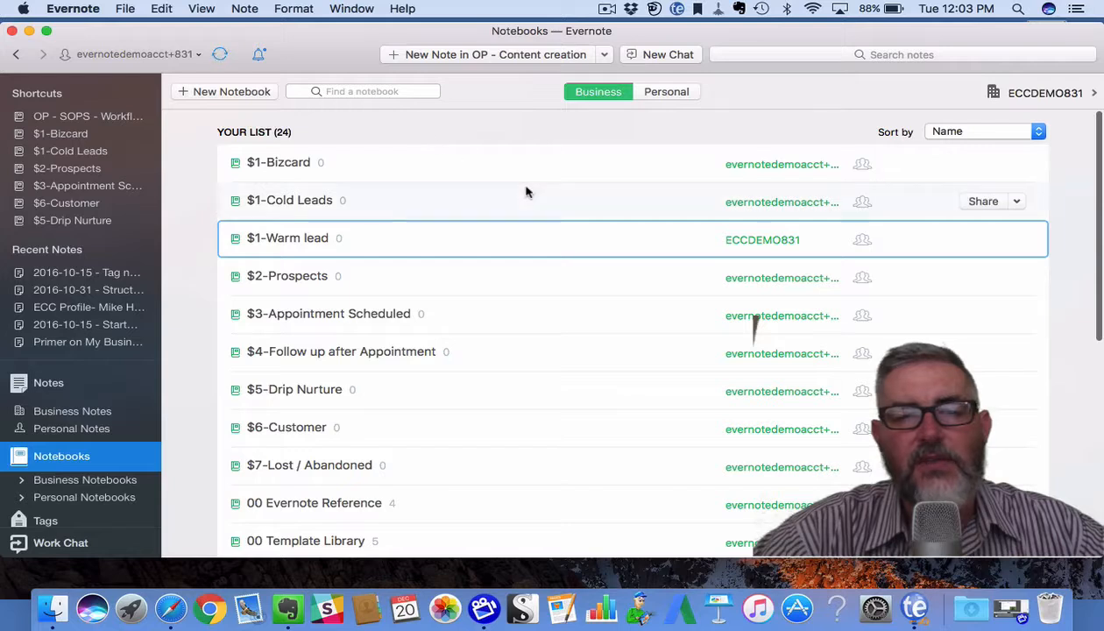
# With $1-Warm lead selected, start a new empty note in the $1-Cold Leads notebook.
pyautogui.click(293, 243)
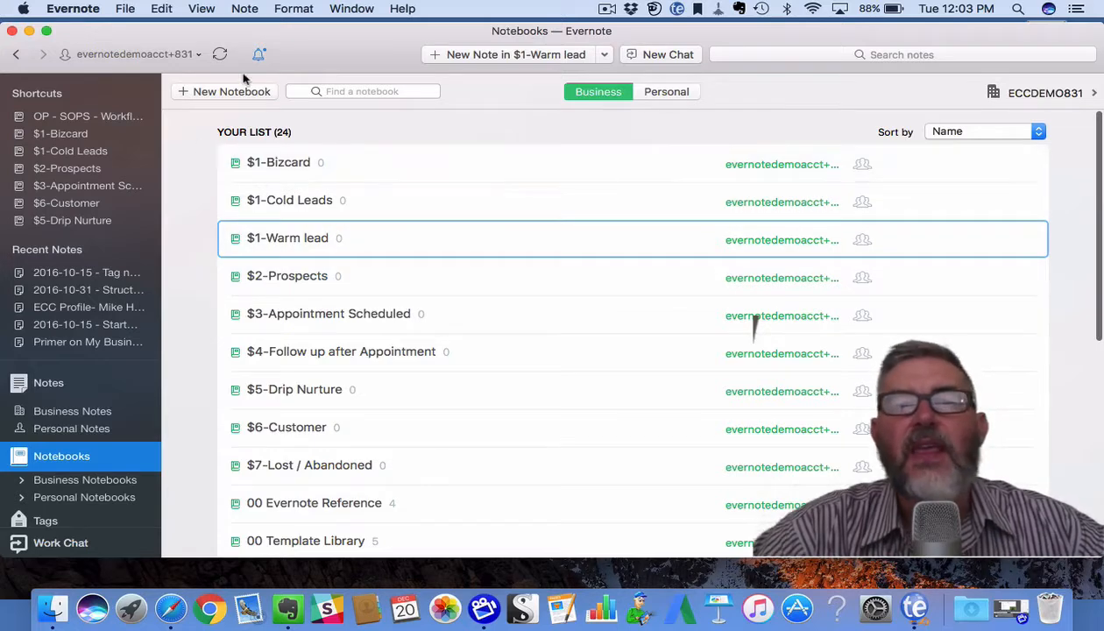
pyautogui.click(602, 56)
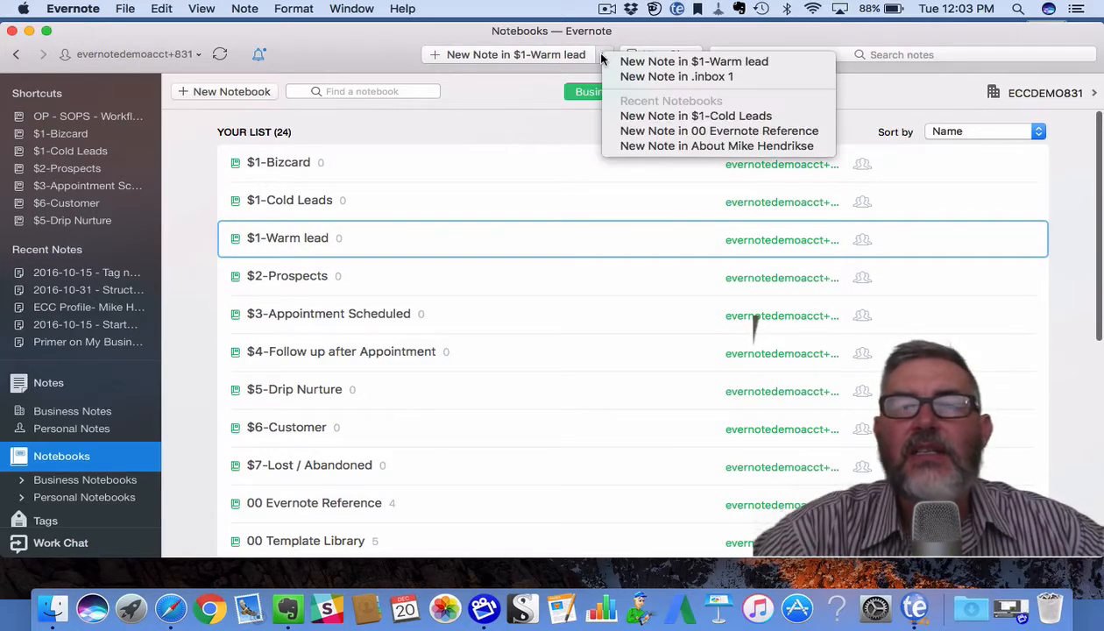
pyautogui.click(629, 122)
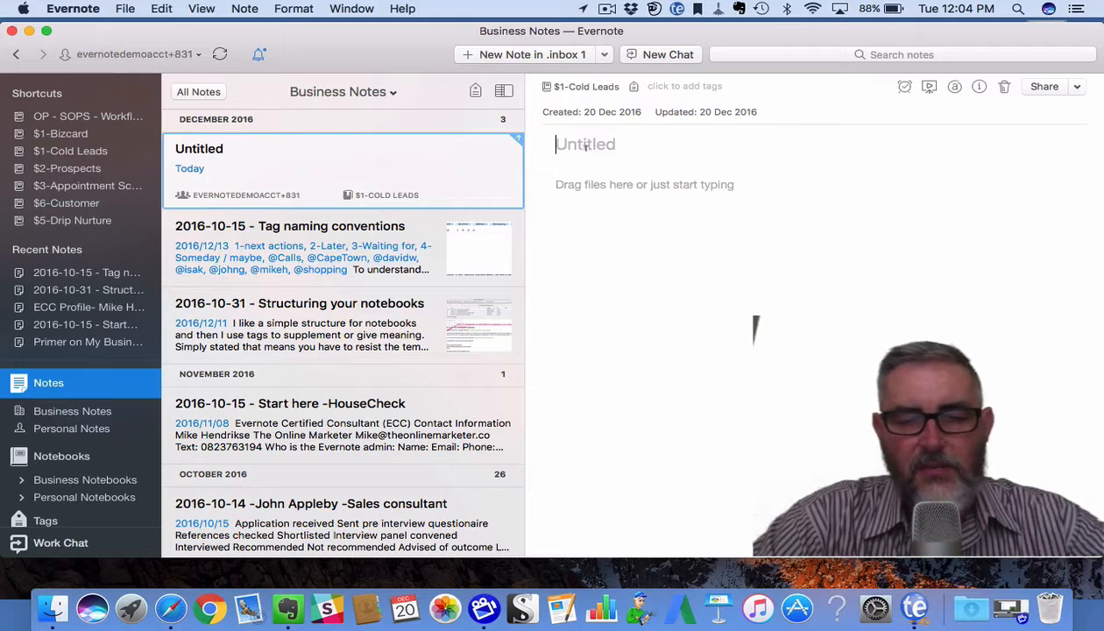
# Title the note with the lead's name and add their phone number as a 'Tel' line in the body.
pyautogui.write('Jack S')
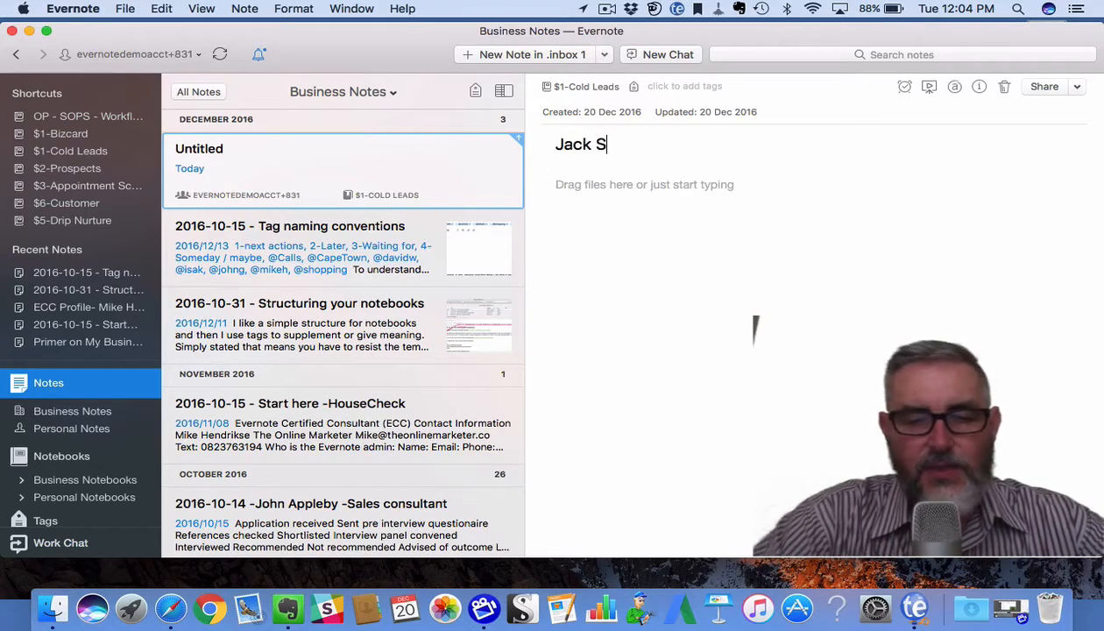
pyautogui.write('parrow')
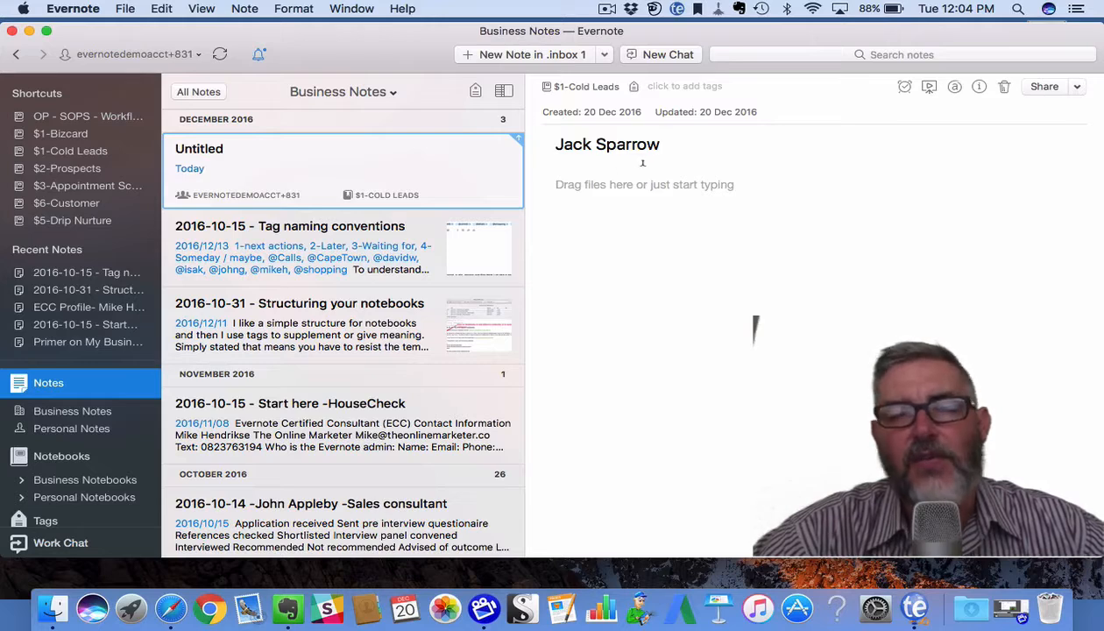
pyautogui.click(580, 189)
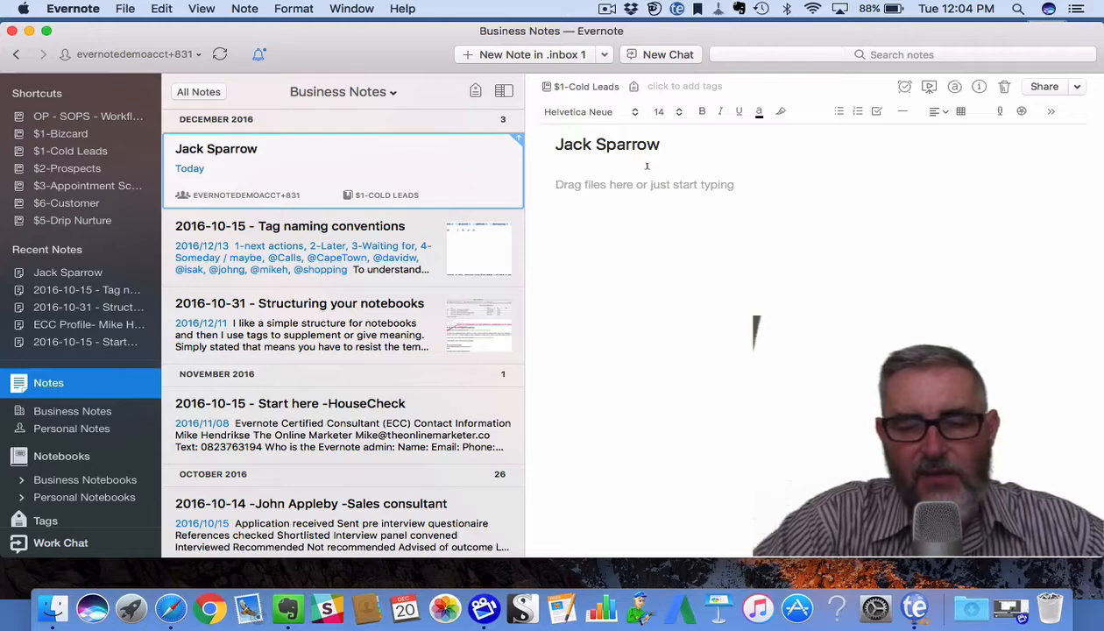
pyautogui.write('Tel')
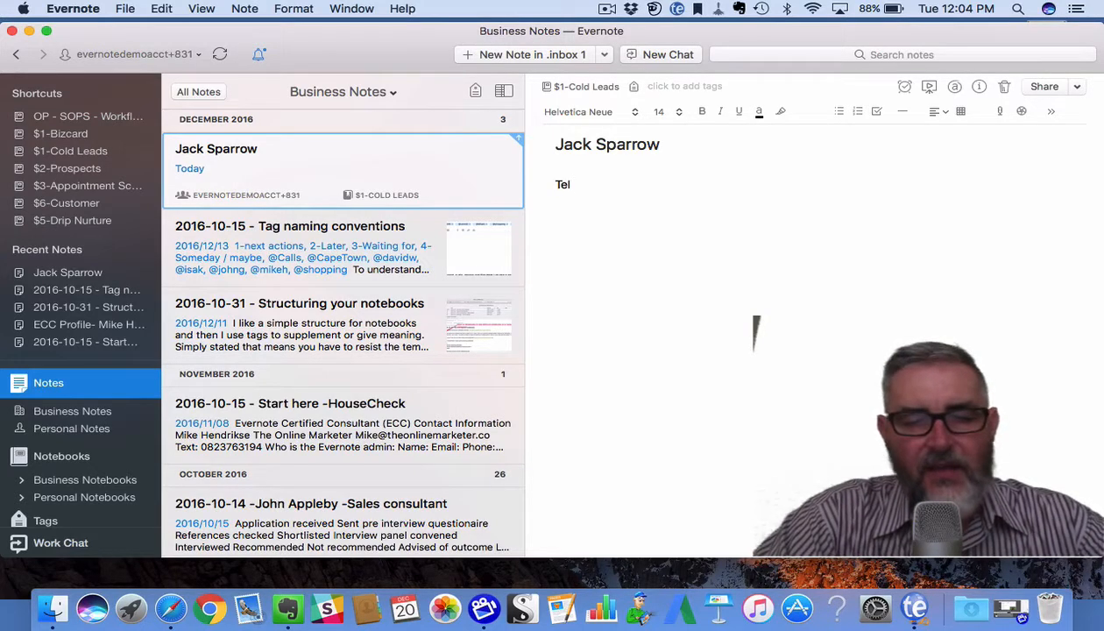
pyautogui.write(' 555 ')
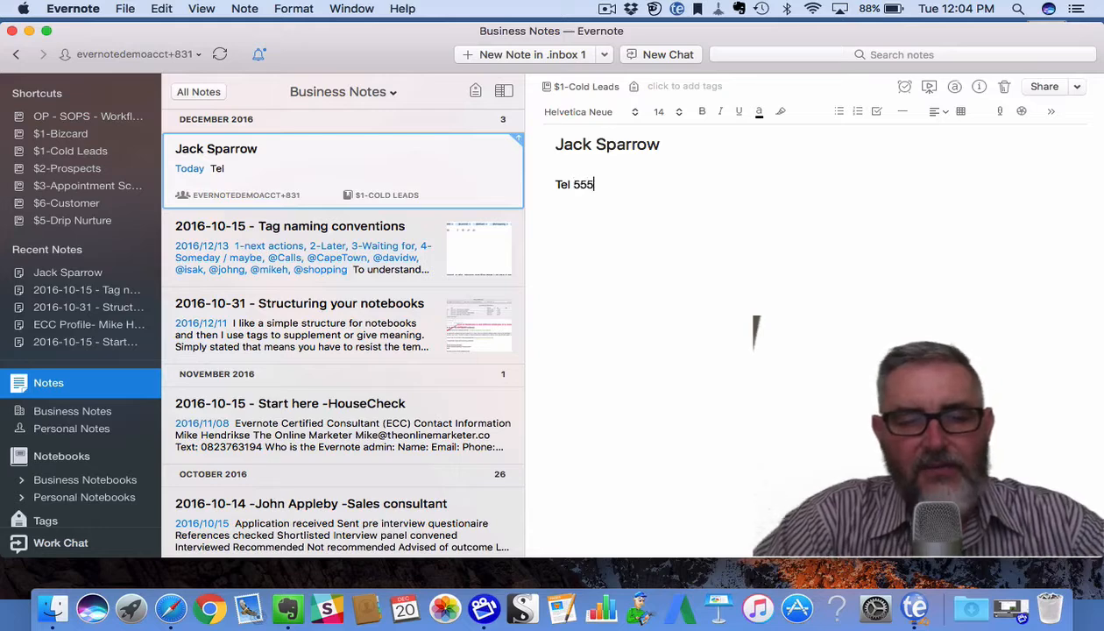
pyautogui.write('5432')
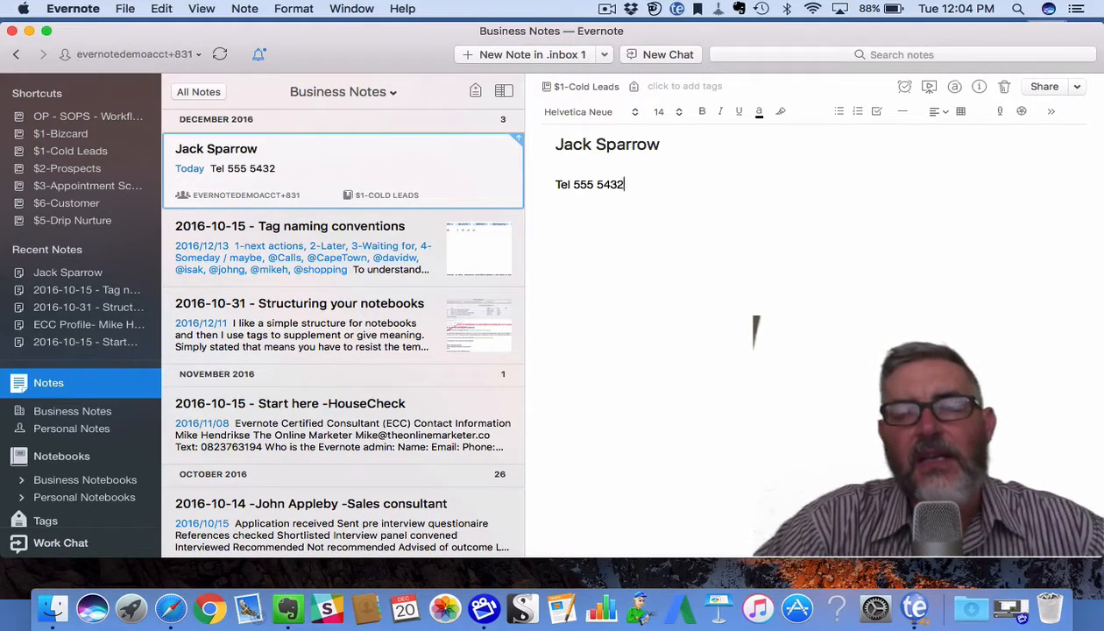
pyautogui.press('Return')
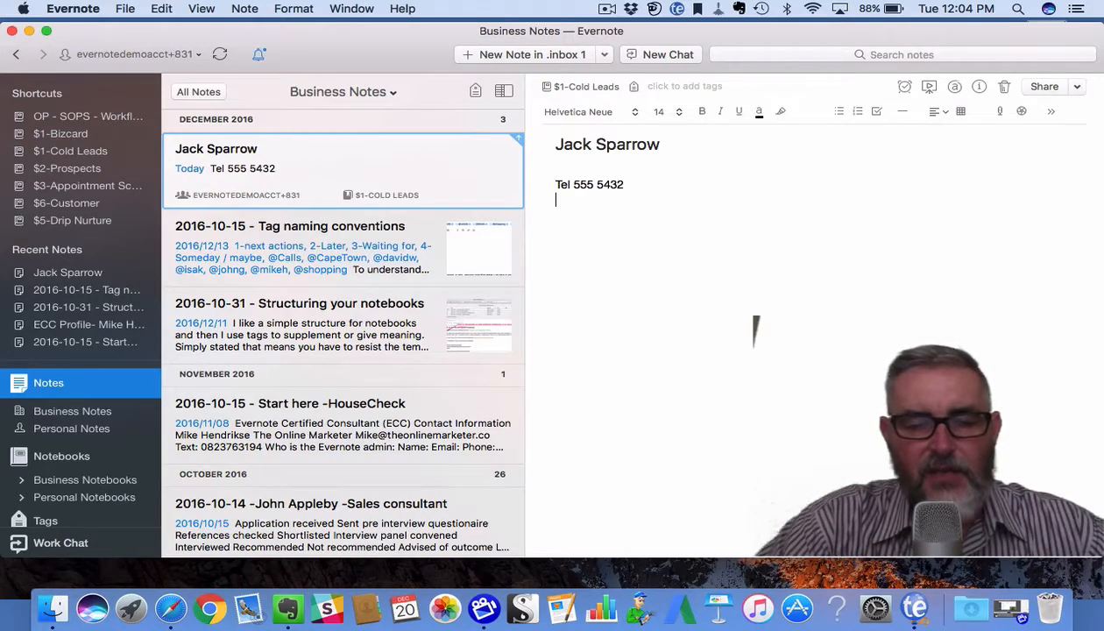
# Add the lead's street address on the next line, capitalising 'Park'.
pyautogui.write('Addre')
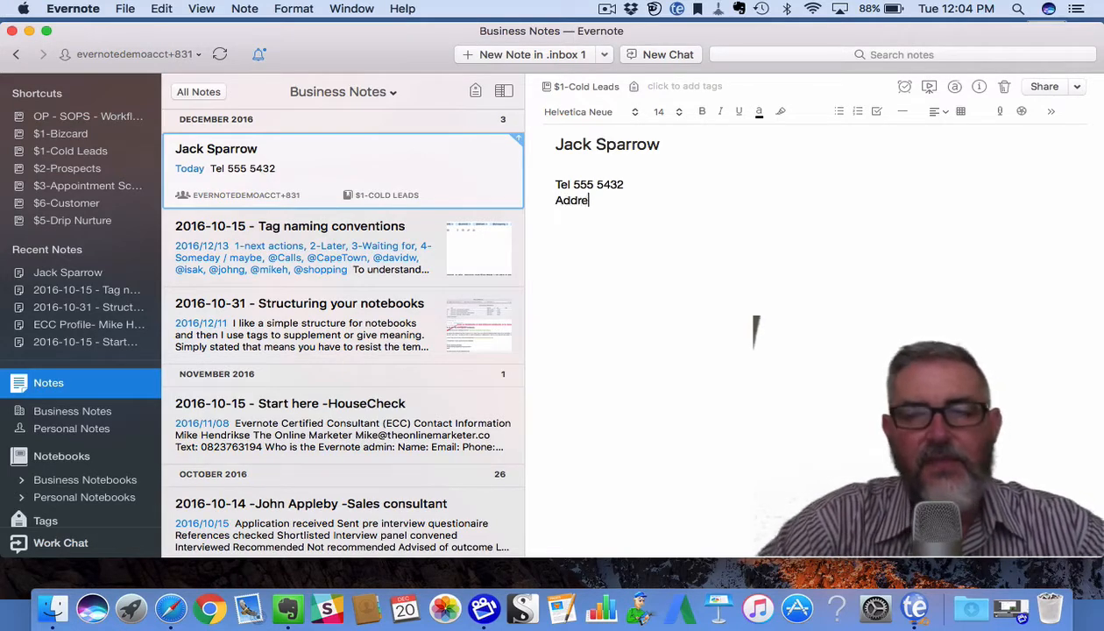
pyautogui.write('sss')
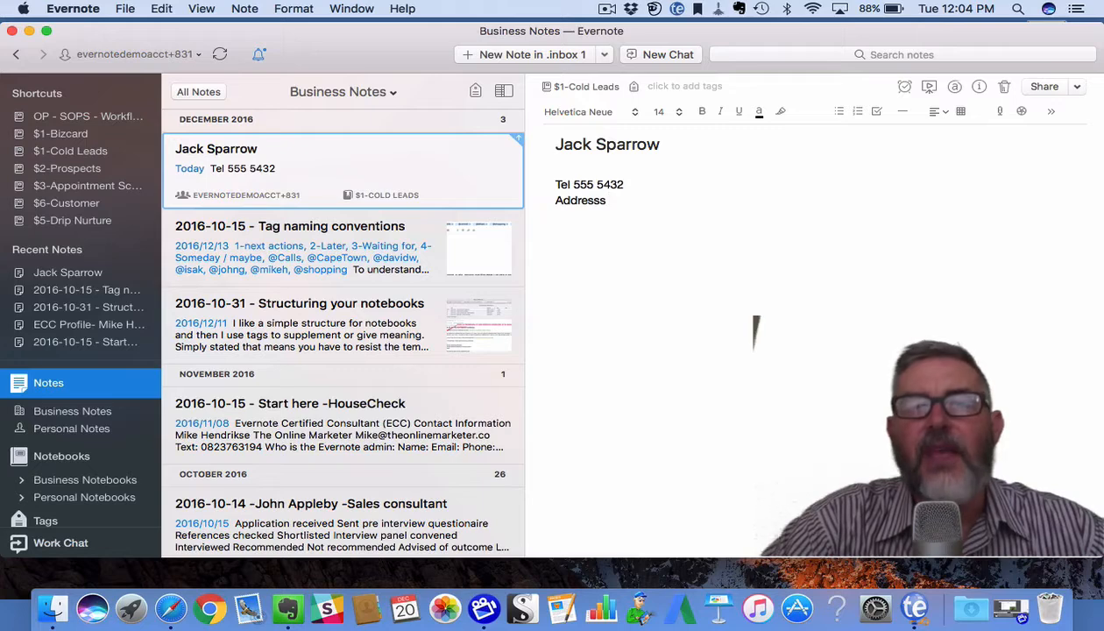
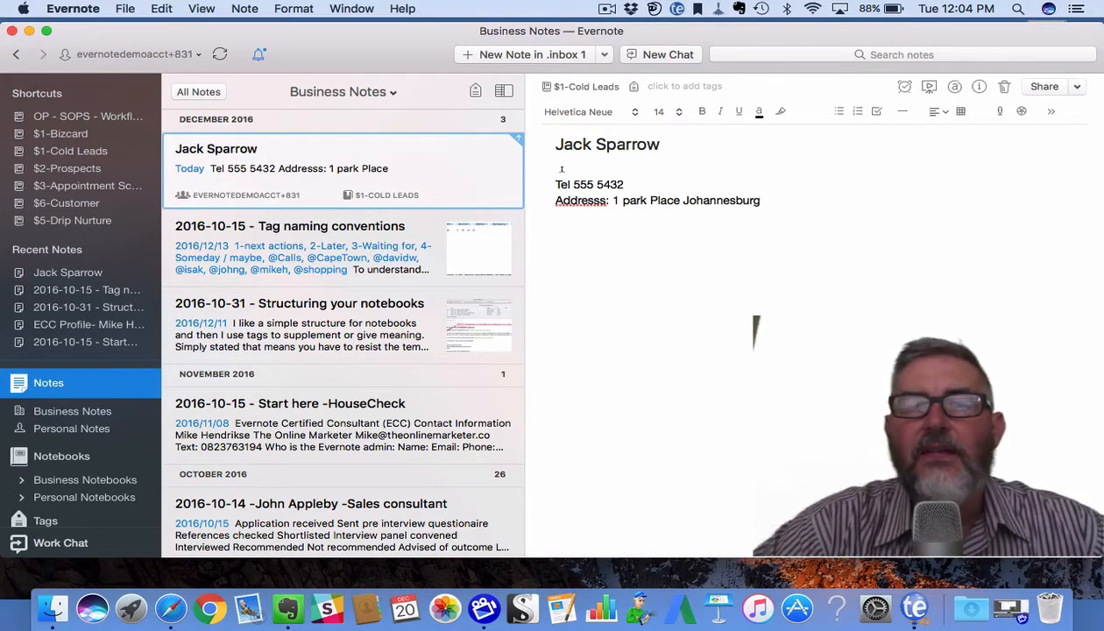
pyautogui.click(619, 199)
pyautogui.press('Delete')
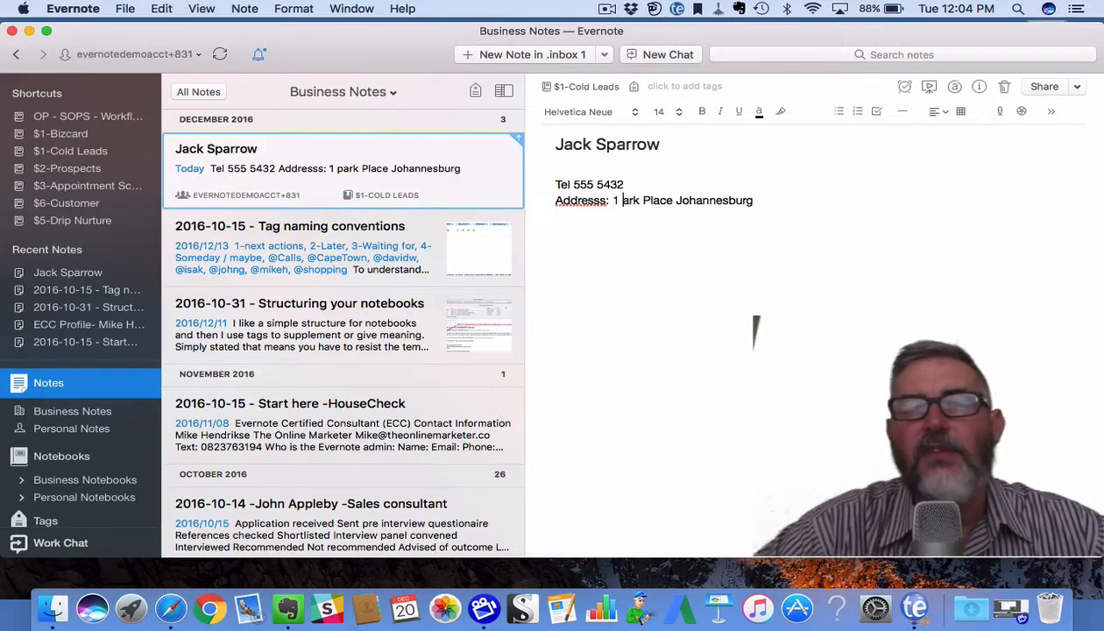
pyautogui.write('P')
pyautogui.click(779, 194)
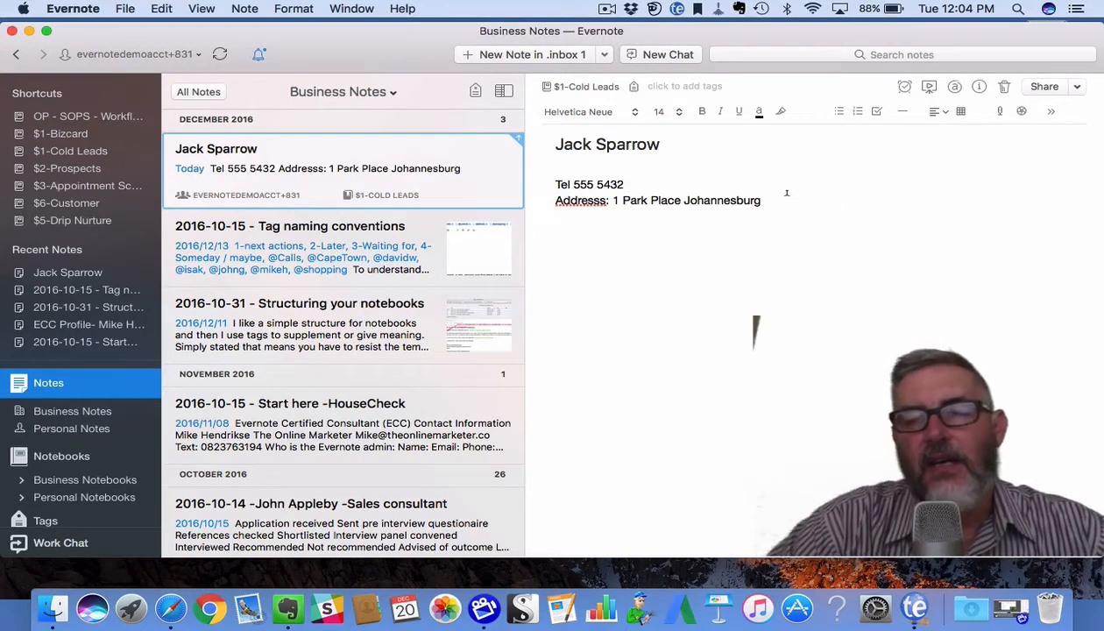
pyautogui.press('Return')
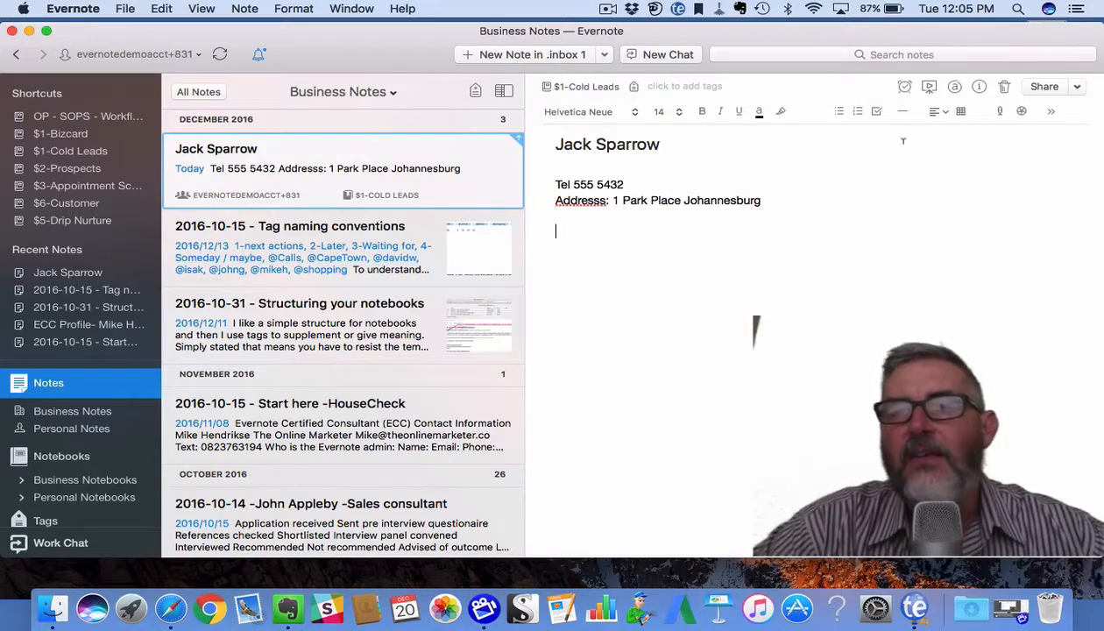
# Insert a horizontal divider and add the contact's e-mail address below the address line.
pyautogui.click(903, 112)
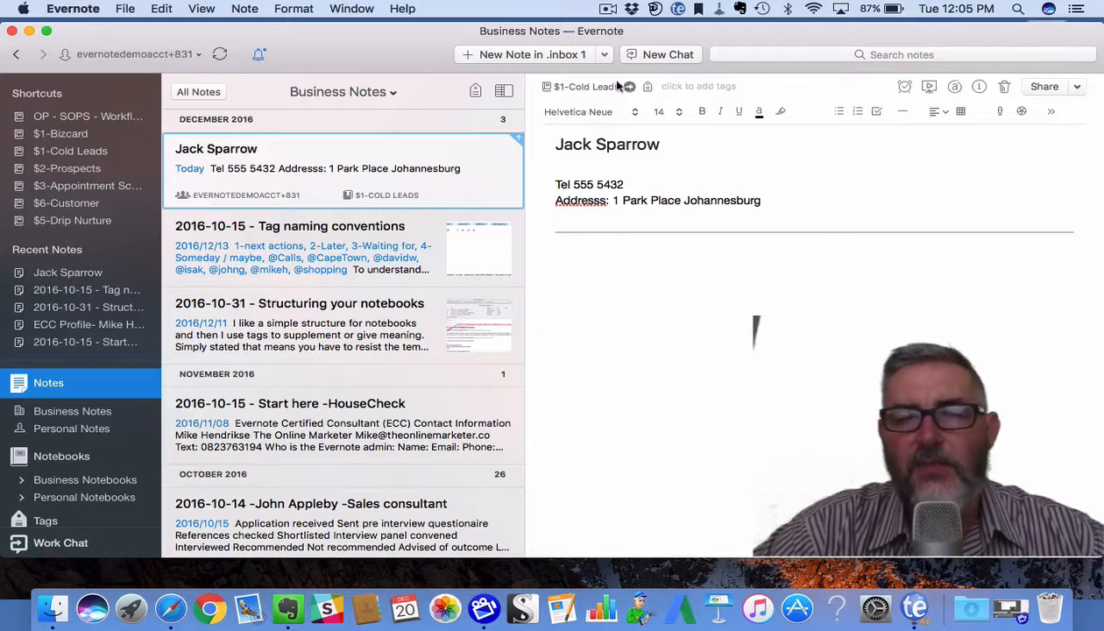
pyautogui.click(771, 195)
pyautogui.press('Return')
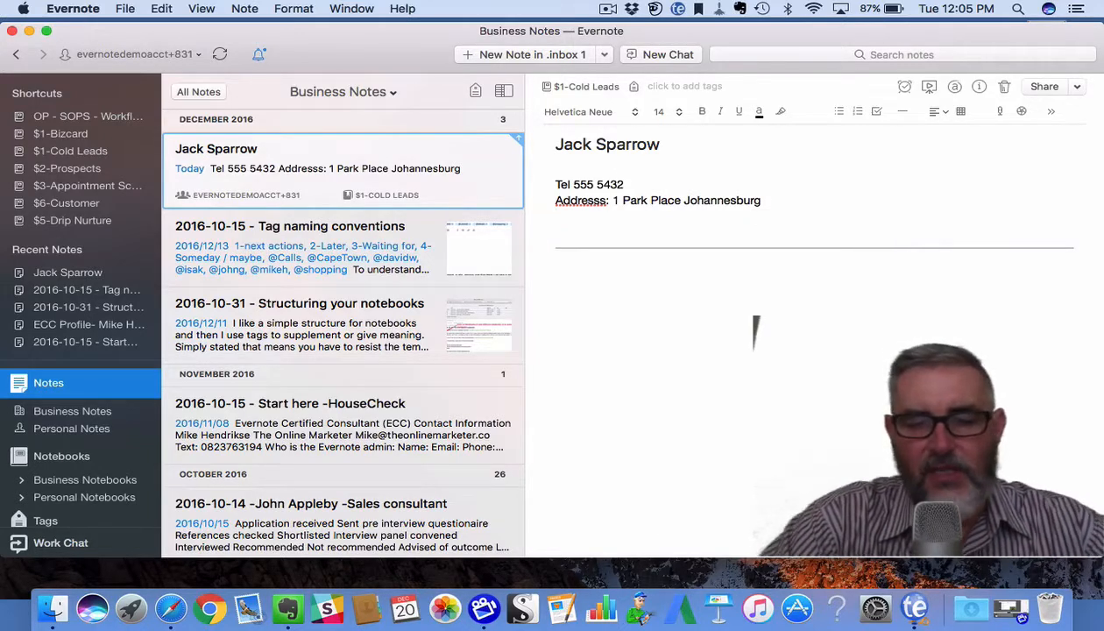
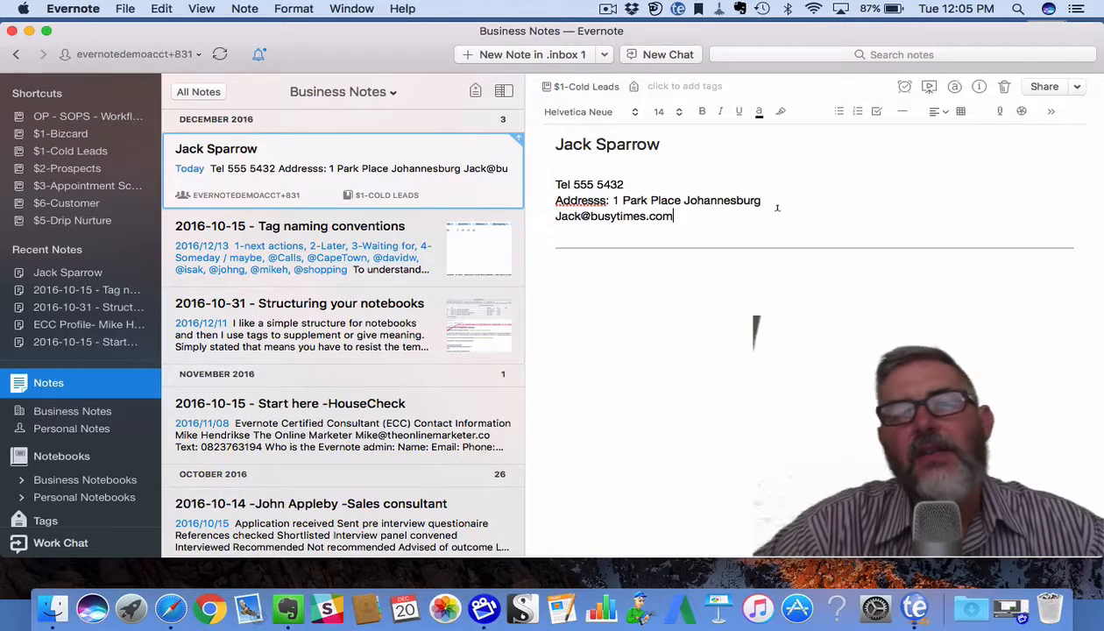
# Add the line 'Lead source: Trade Show for environment' under the e-mail, fixing the typo in 'source'.
pyautogui.click(586, 268)
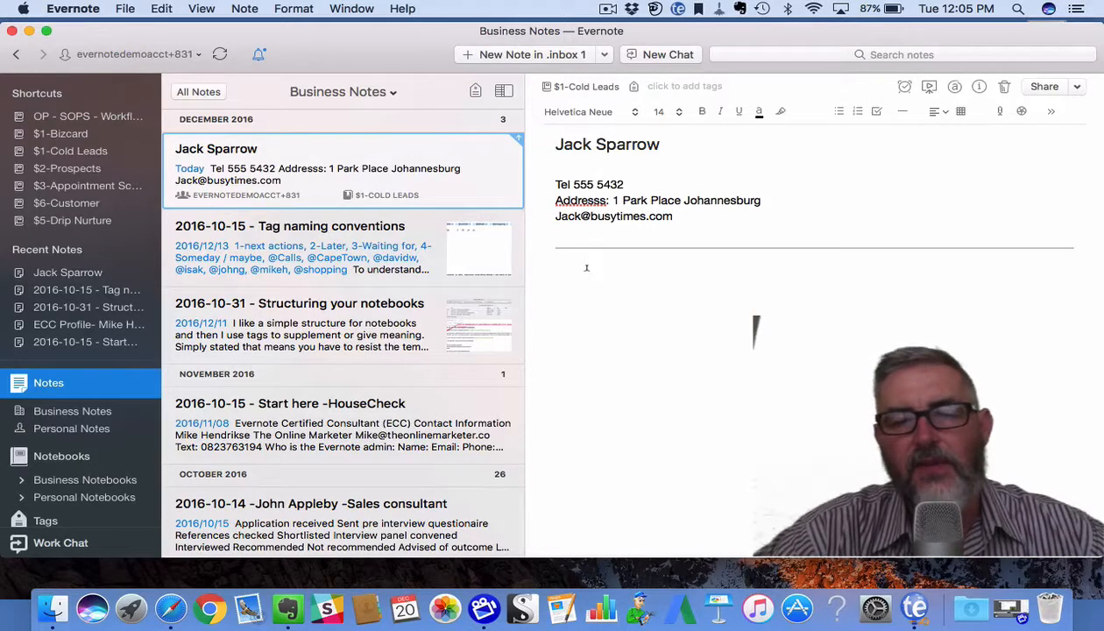
pyautogui.click(602, 234)
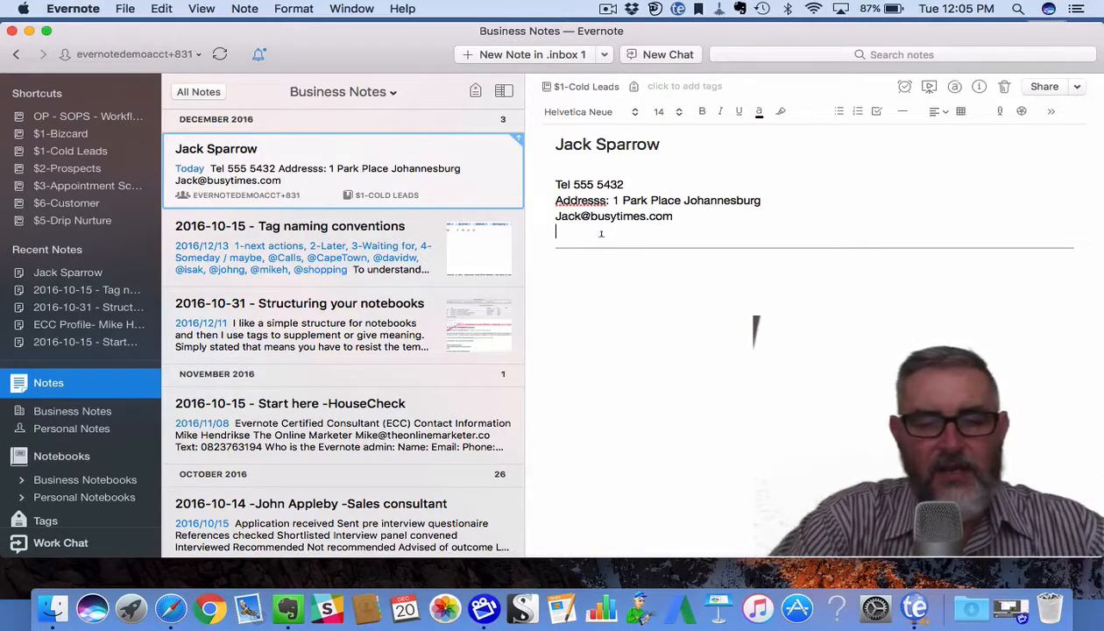
pyautogui.write('Trade Sh')
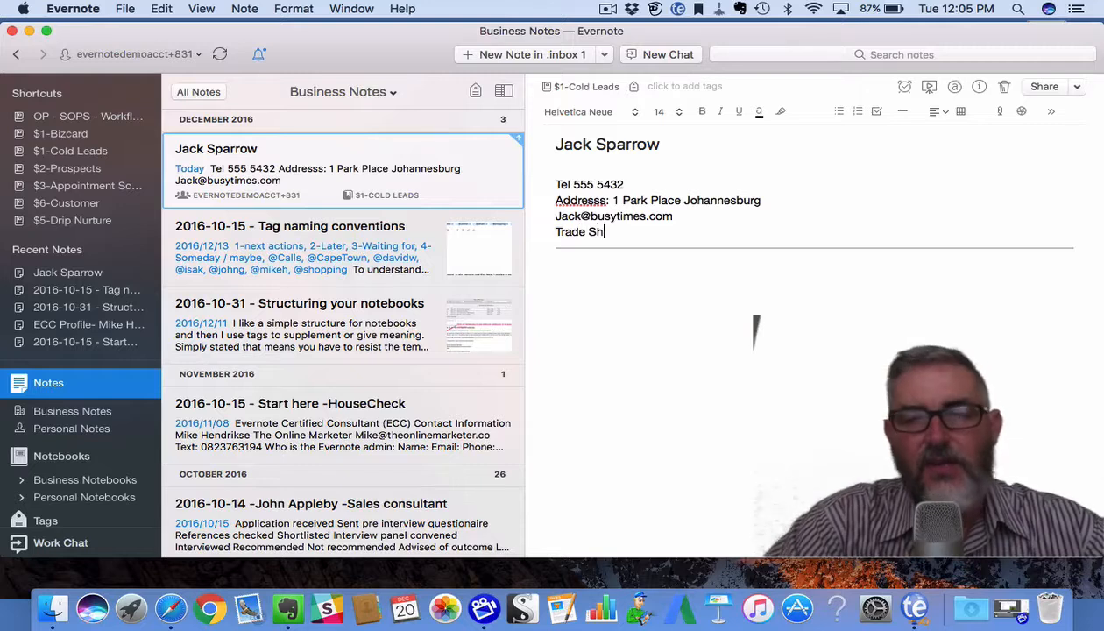
pyautogui.write('ow')
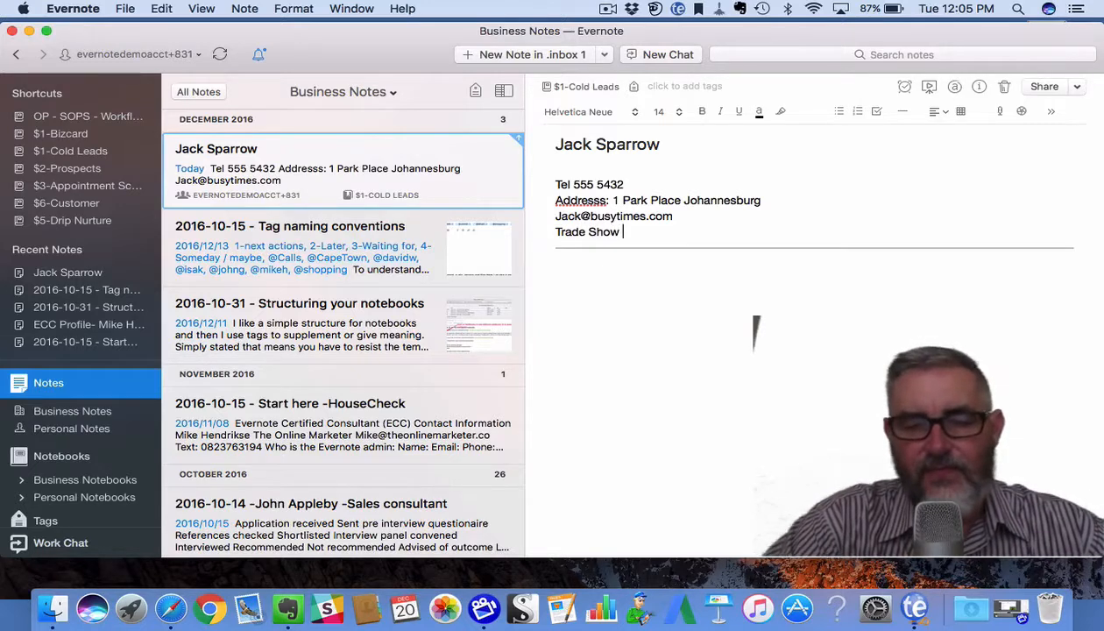
pyautogui.write(' for ')
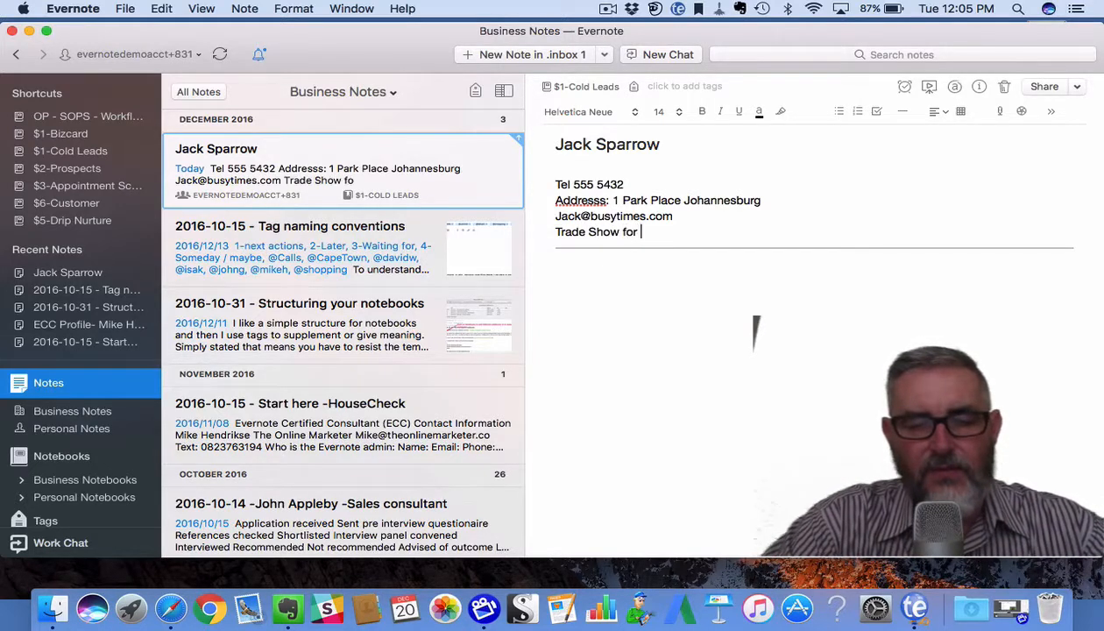
pyautogui.write('env')
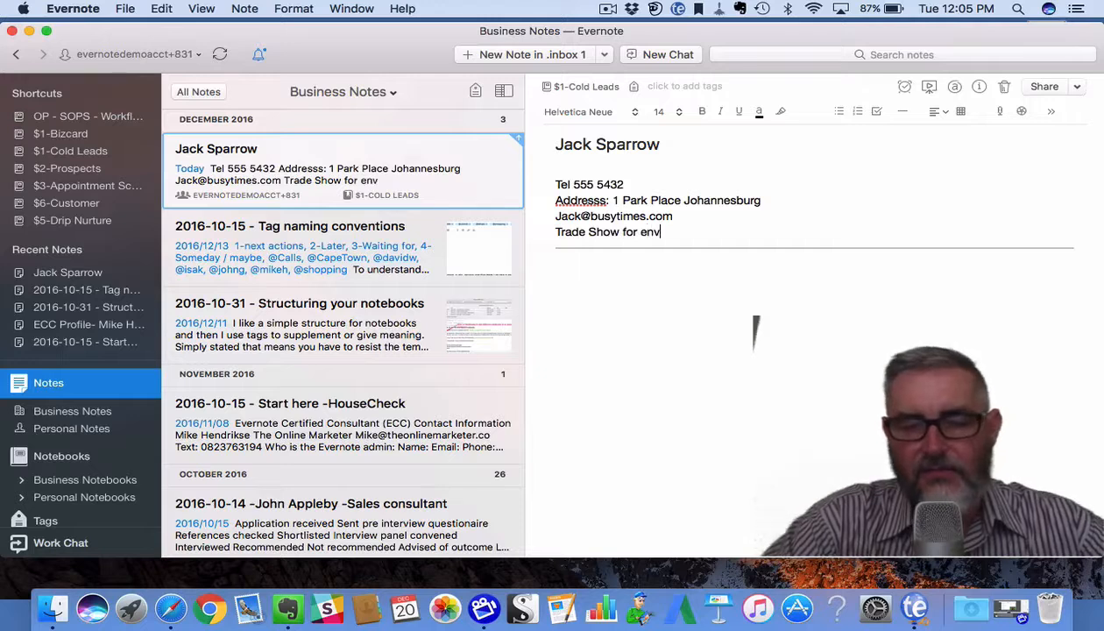
pyautogui.write('ironment')
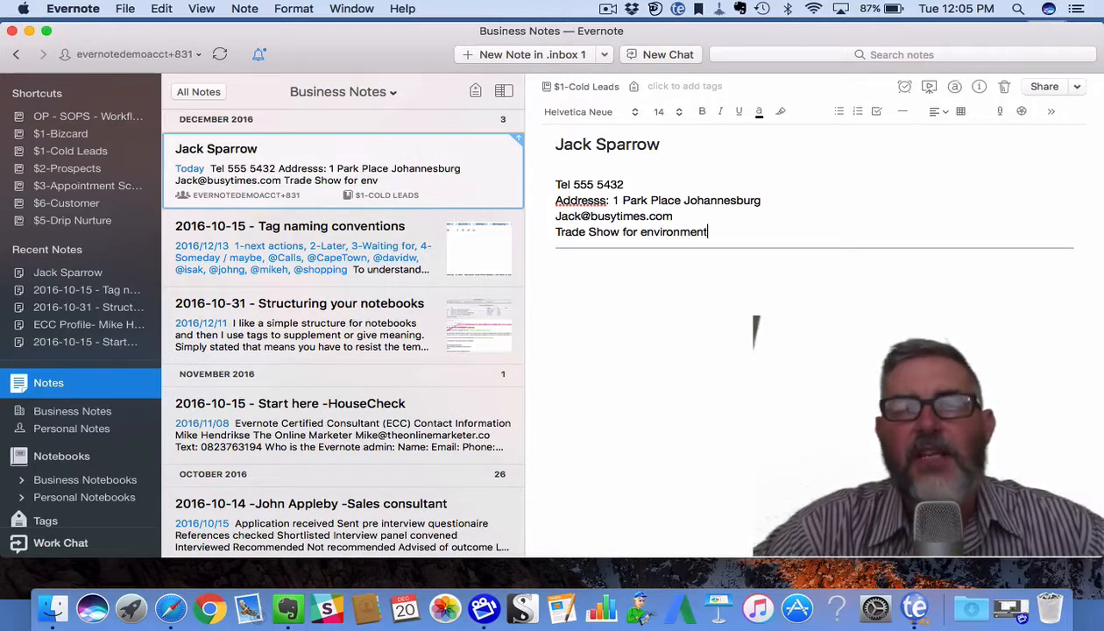
pyautogui.click(604, 269)
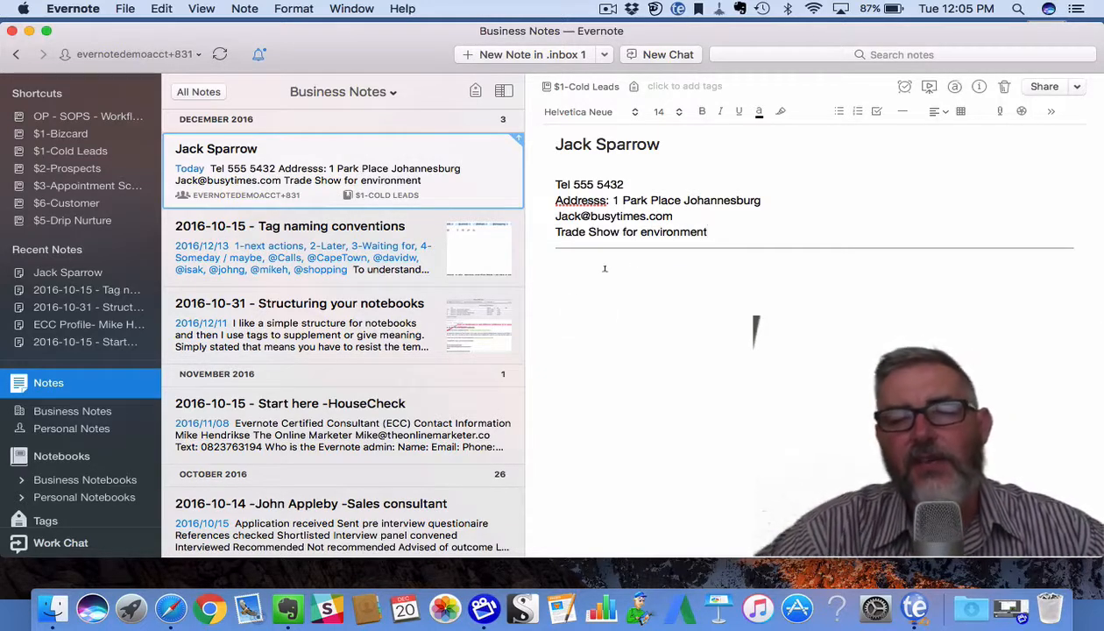
pyautogui.click(555, 231)
pyautogui.write('Lead sou')
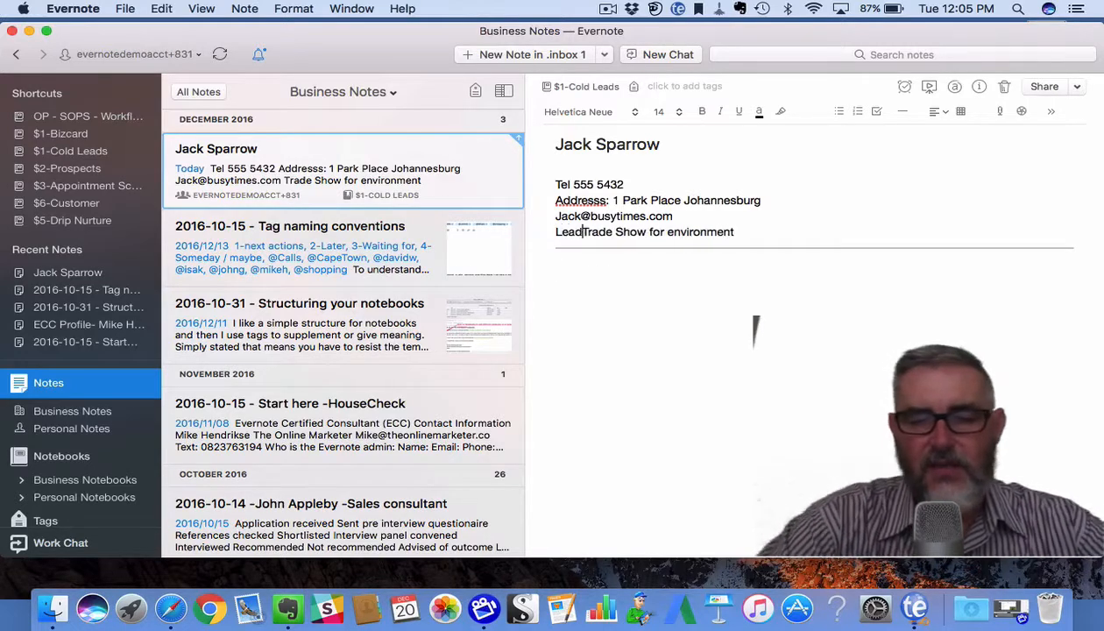
pyautogui.write('rtce')
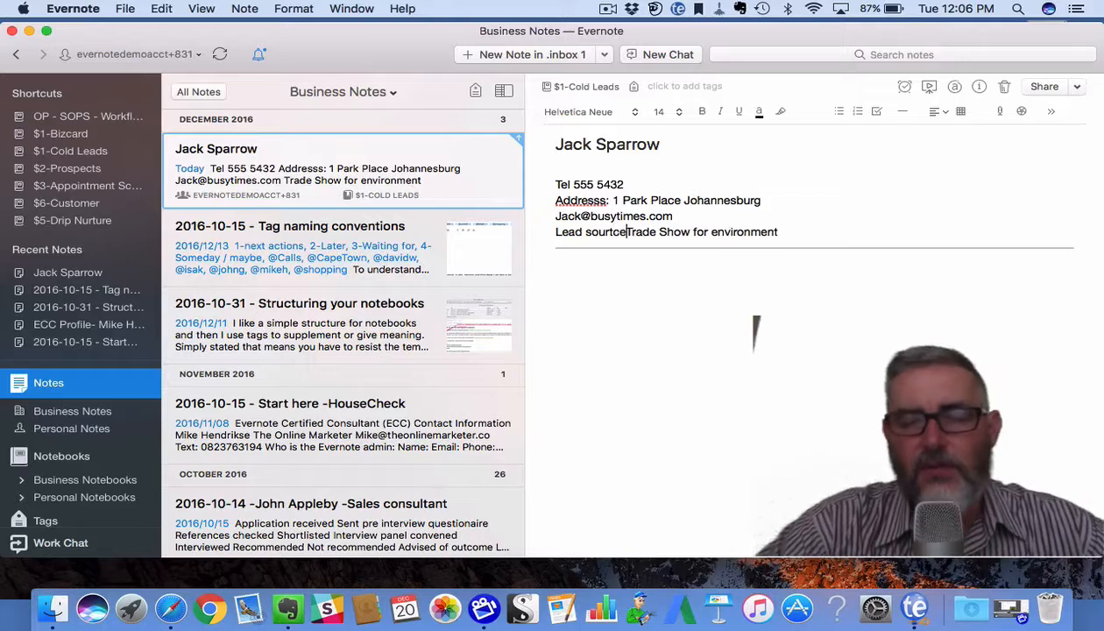
pyautogui.press('BackSpace')
pyautogui.press('BackSpace')
pyautogui.press('BackSpace')
pyautogui.write('ce:')
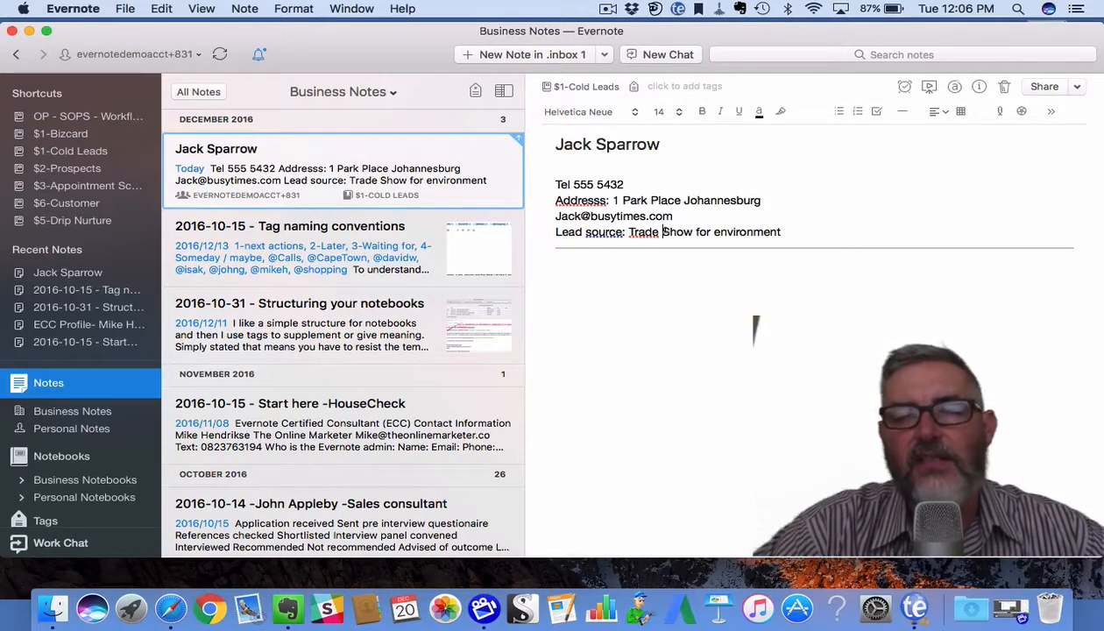
pyautogui.click(609, 290)
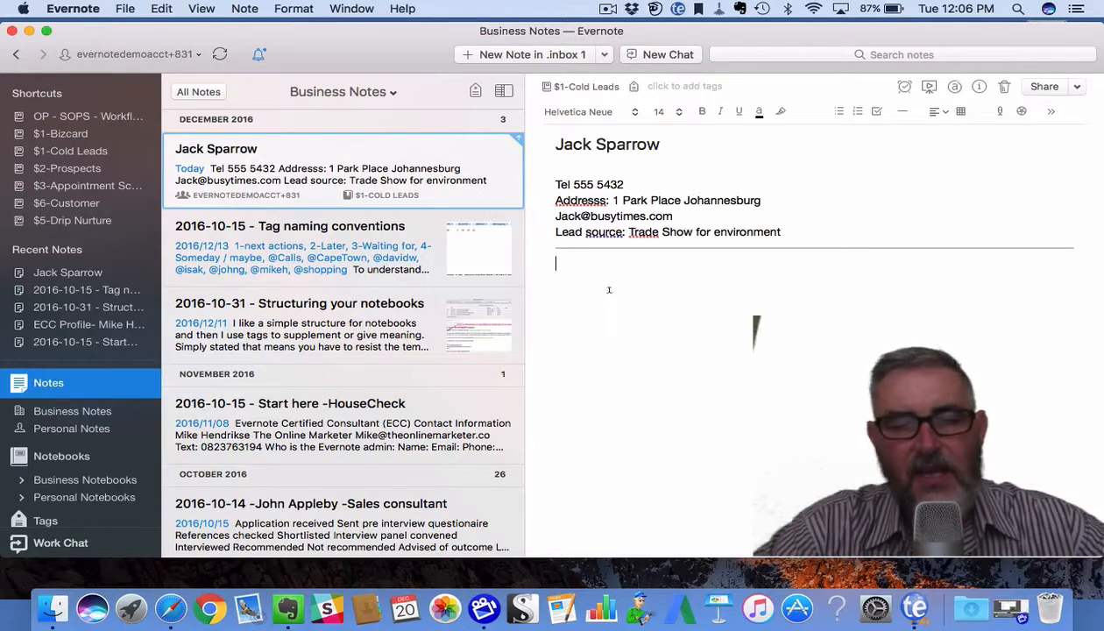
# Below the divider, write '2016-12-20 - initiate drip nurture. Solar geyser quote required'.
pyautogui.write('2016-12-20 -')
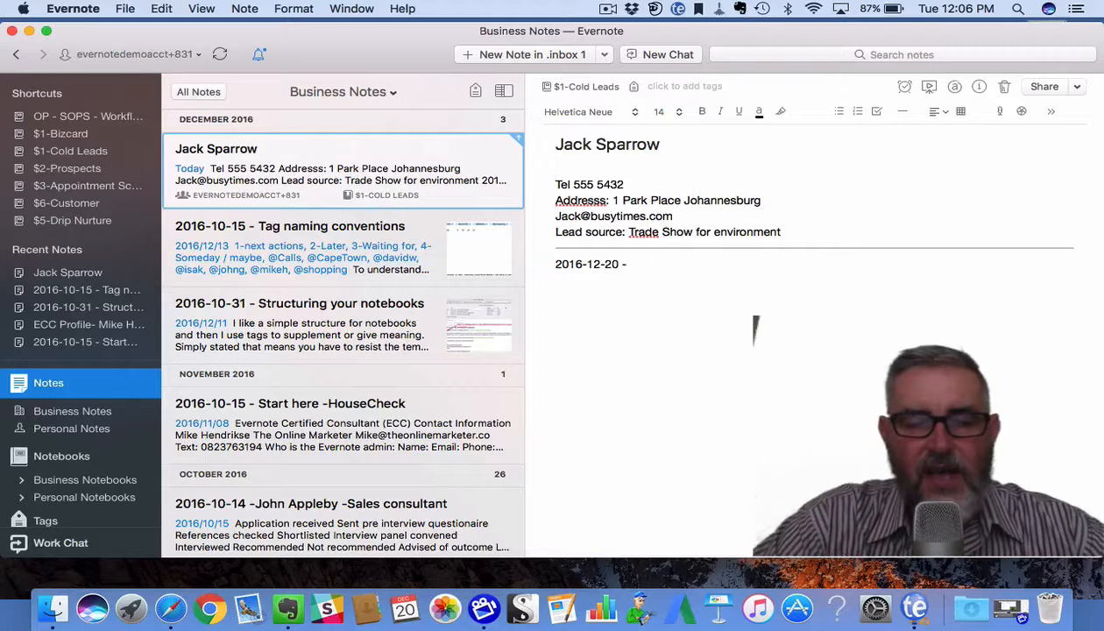
pyautogui.write('Dr')
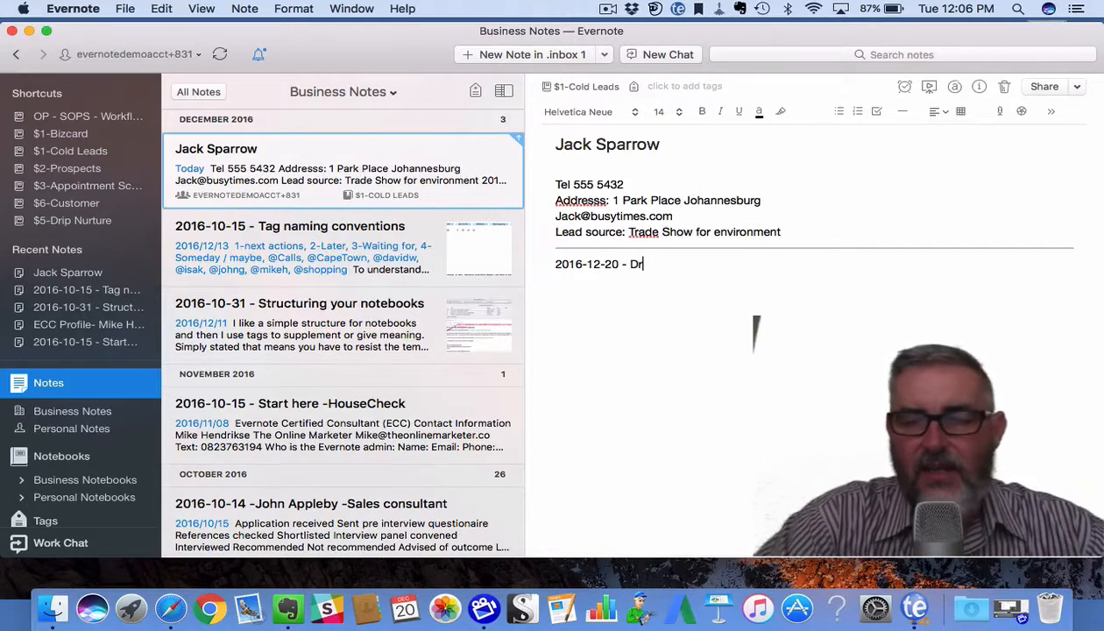
pyautogui.press('BackSpace')
pyautogui.press('BackSpace')
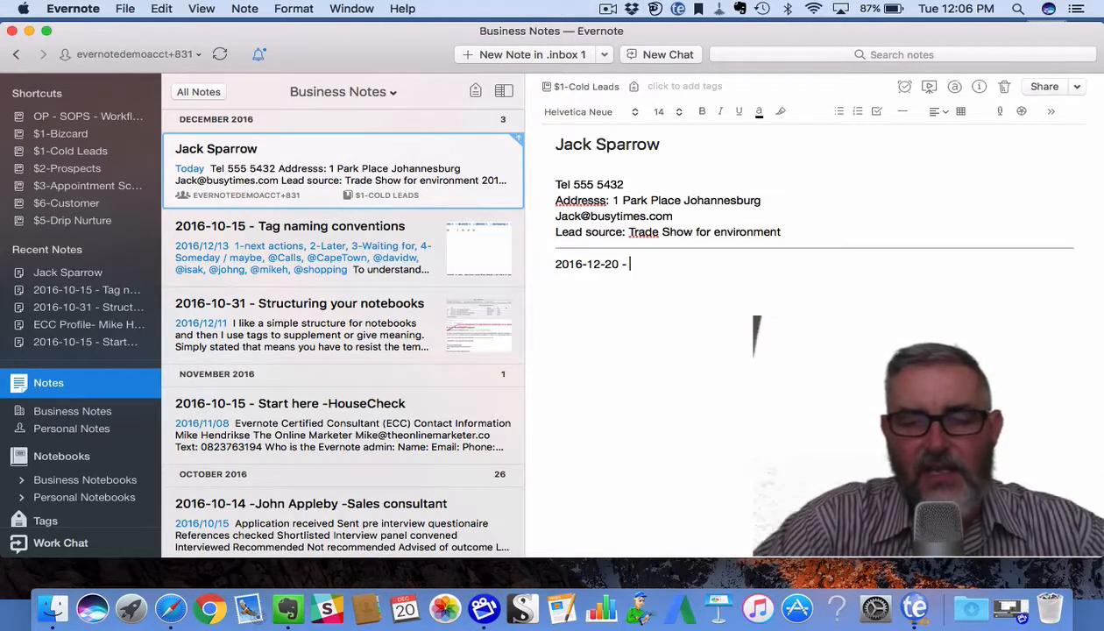
pyautogui.write('initiate ')
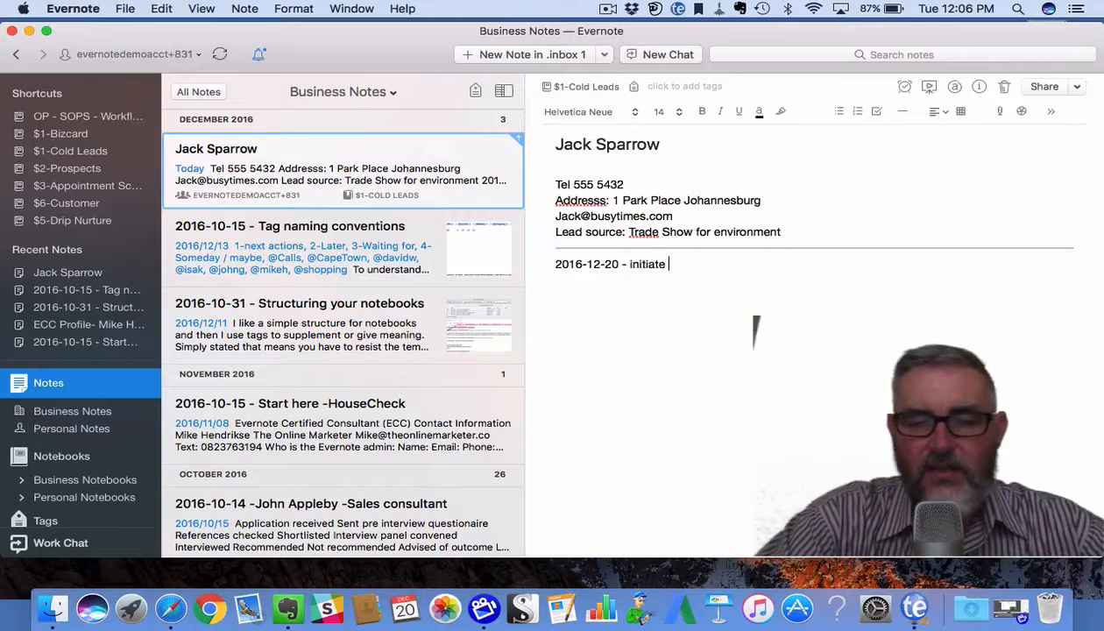
pyautogui.write('drip nurture')
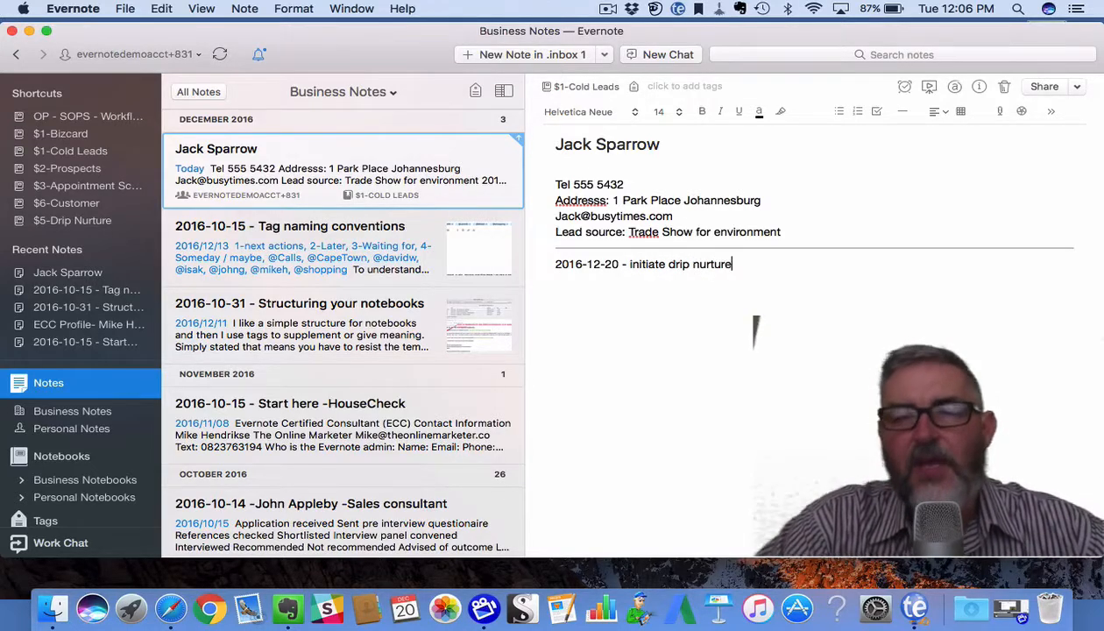
pyautogui.write('.')
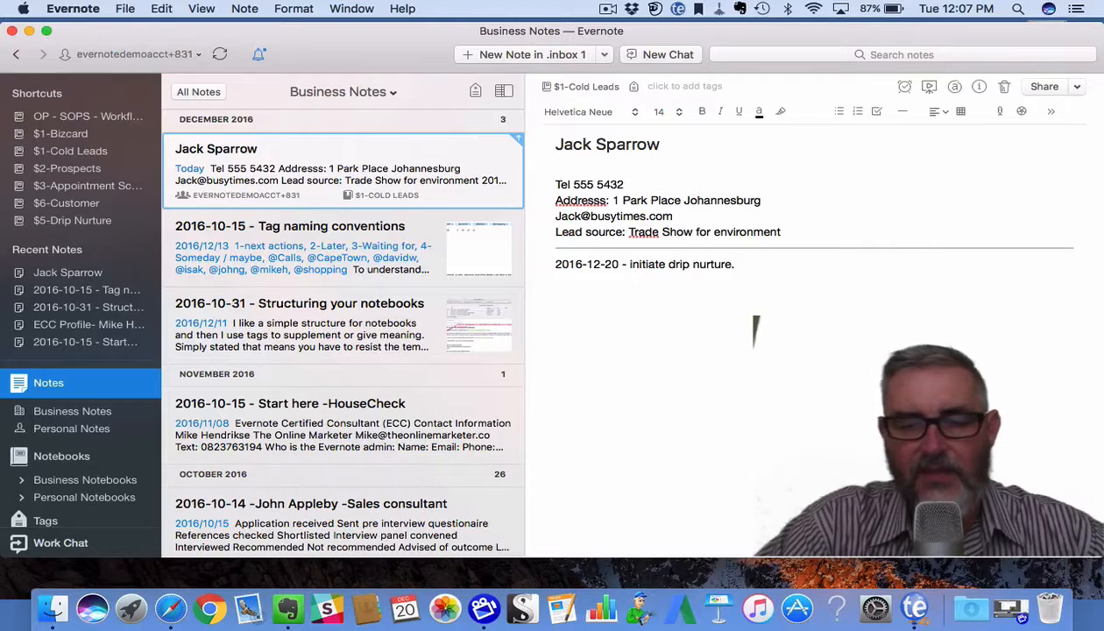
pyautogui.write('. S')
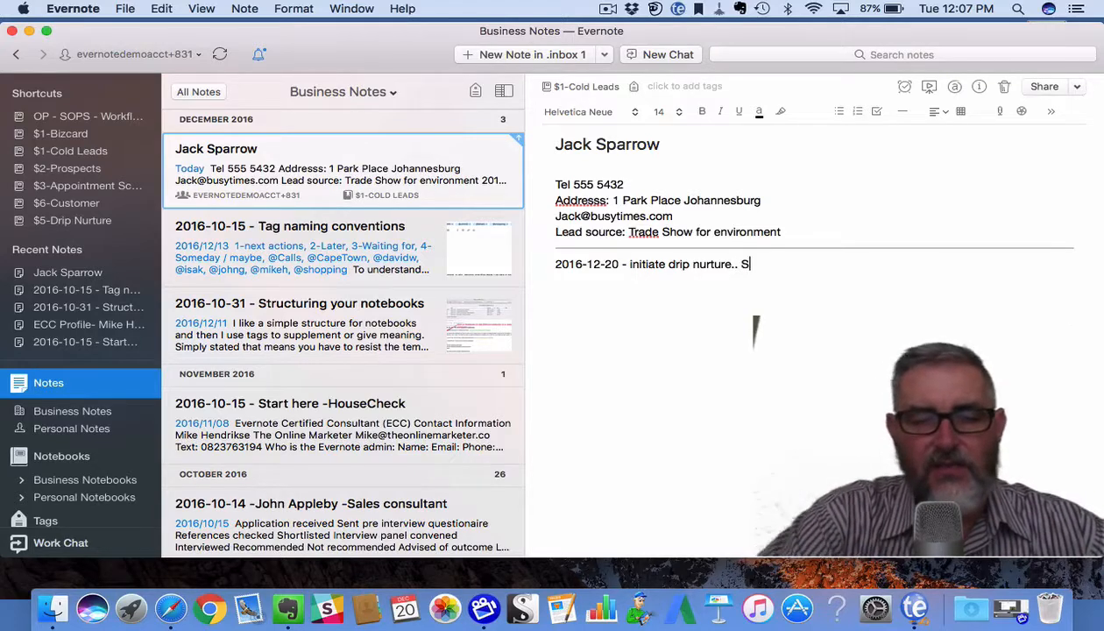
pyautogui.write('olar g')
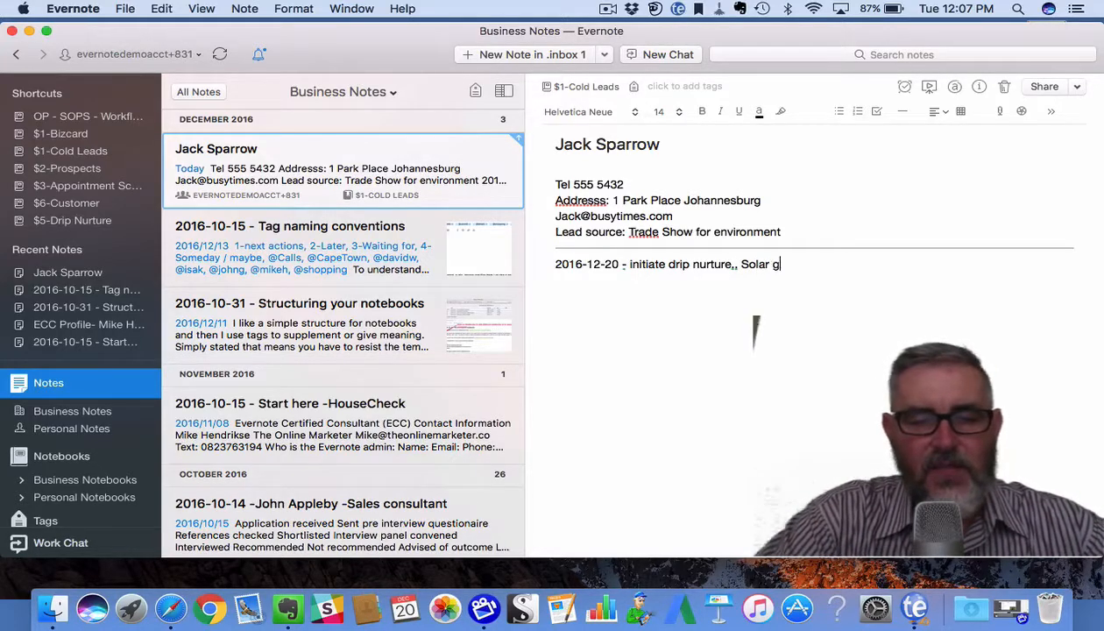
pyautogui.write('eyser qu')
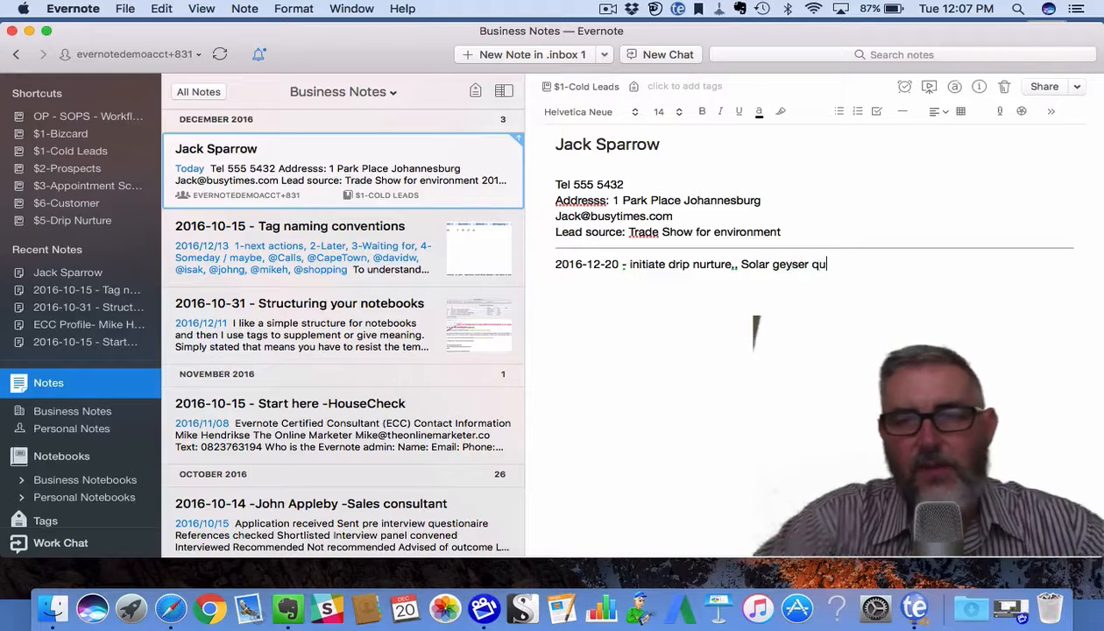
pyautogui.write('ote re')
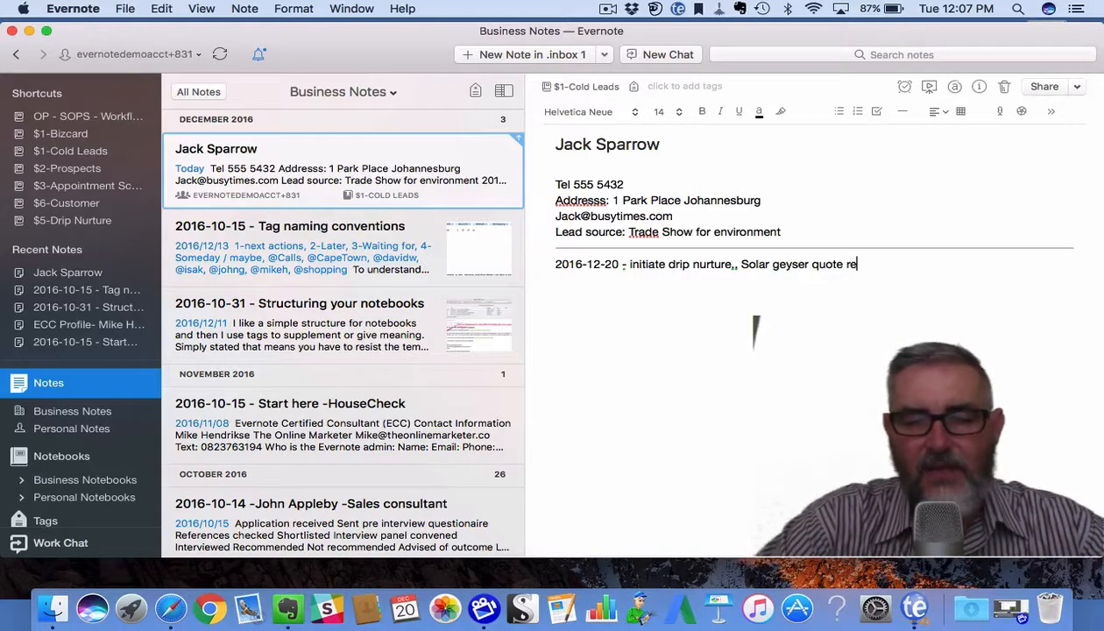
pyautogui.write('quired')
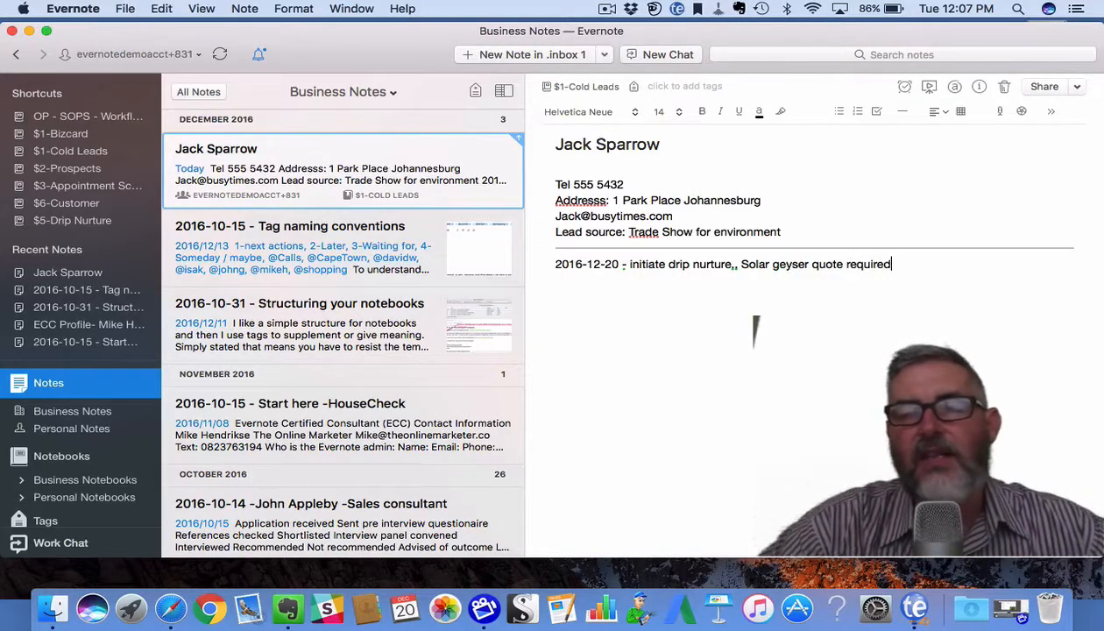
# Move the lead note into the $4-Follow up after Appointment notebook, then view all notebooks.
pyautogui.click(577, 93)
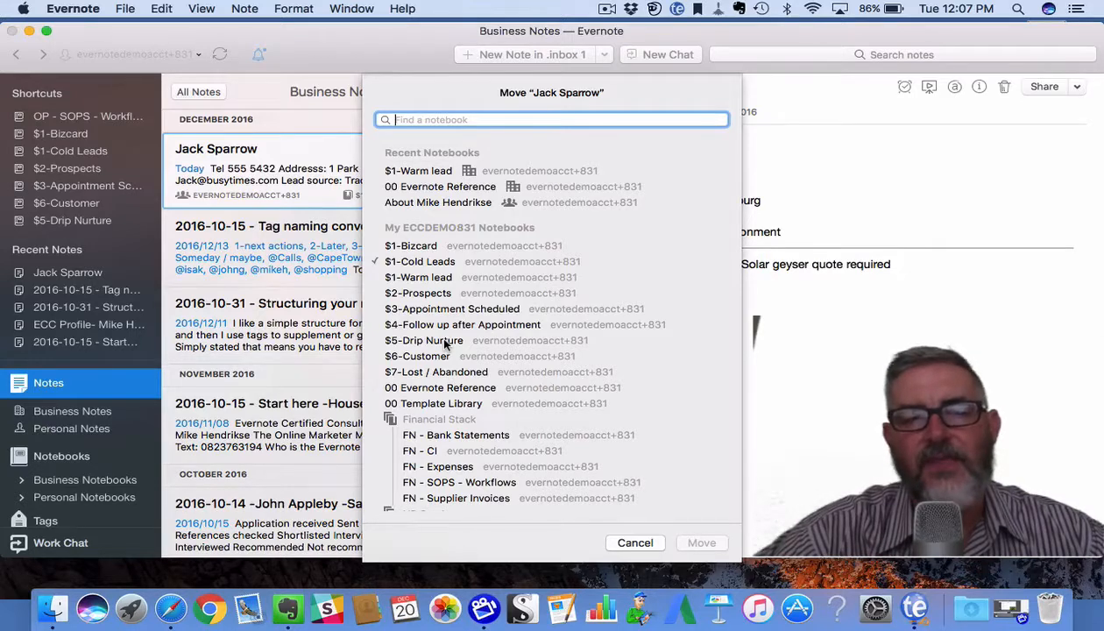
pyautogui.click(465, 326)
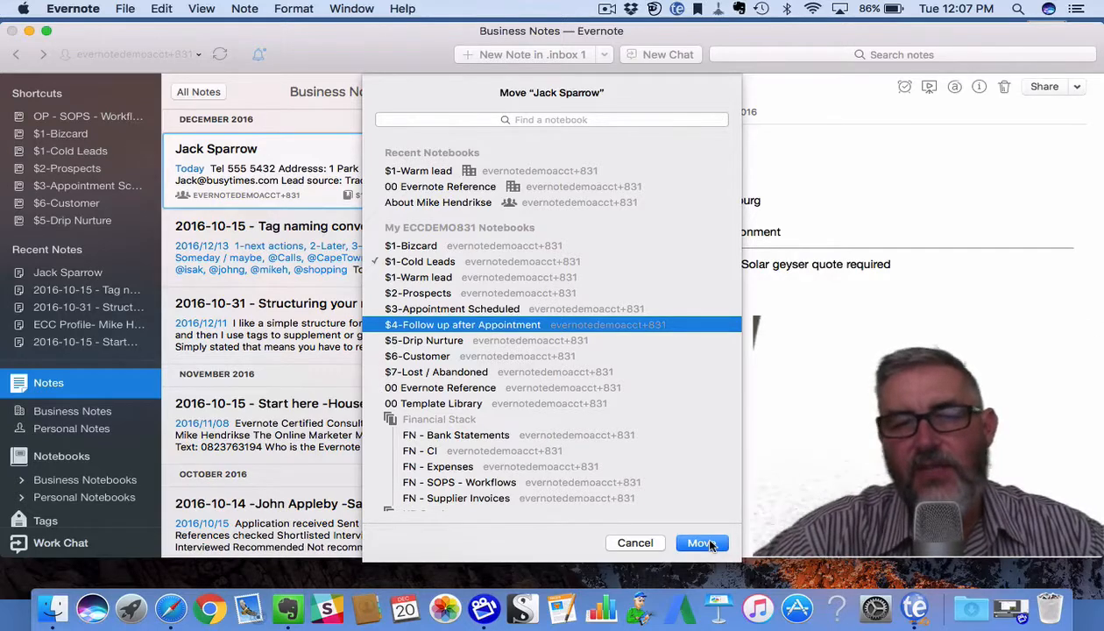
pyautogui.click(706, 543)
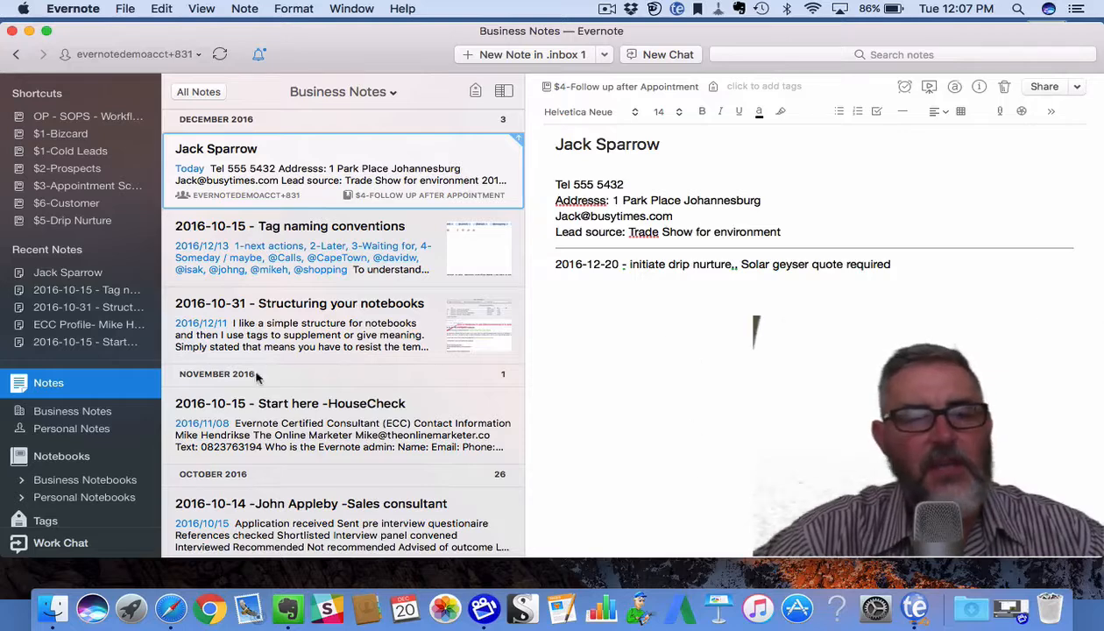
pyautogui.click(69, 450)
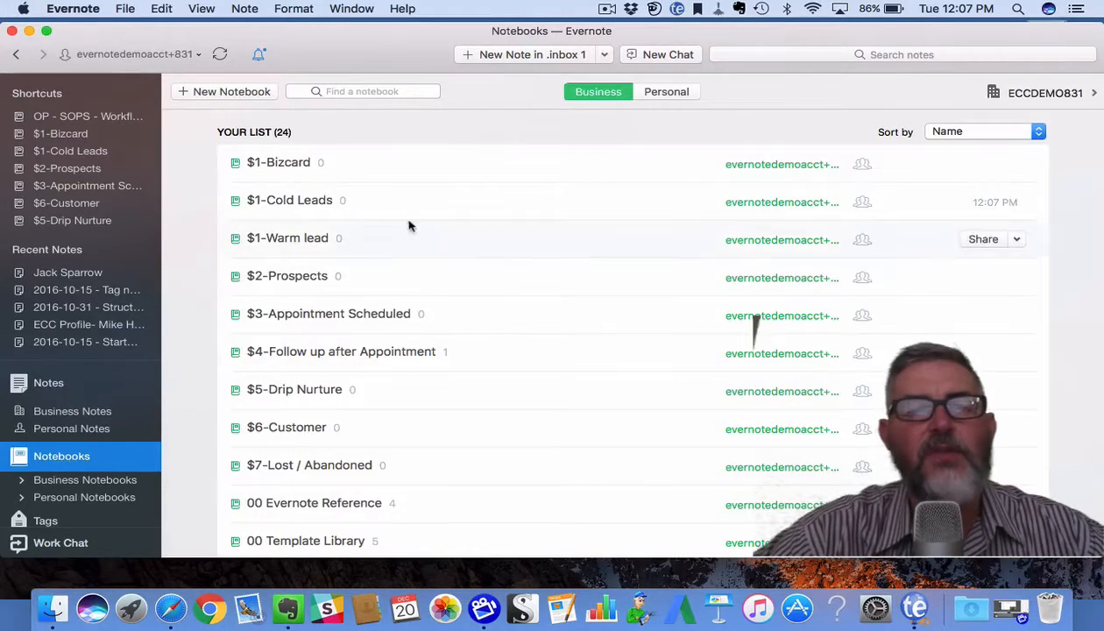
# Open $4-Follow up after Appointment and remove the $1-Cold Leads shortcut.
pyautogui.click(370, 353)
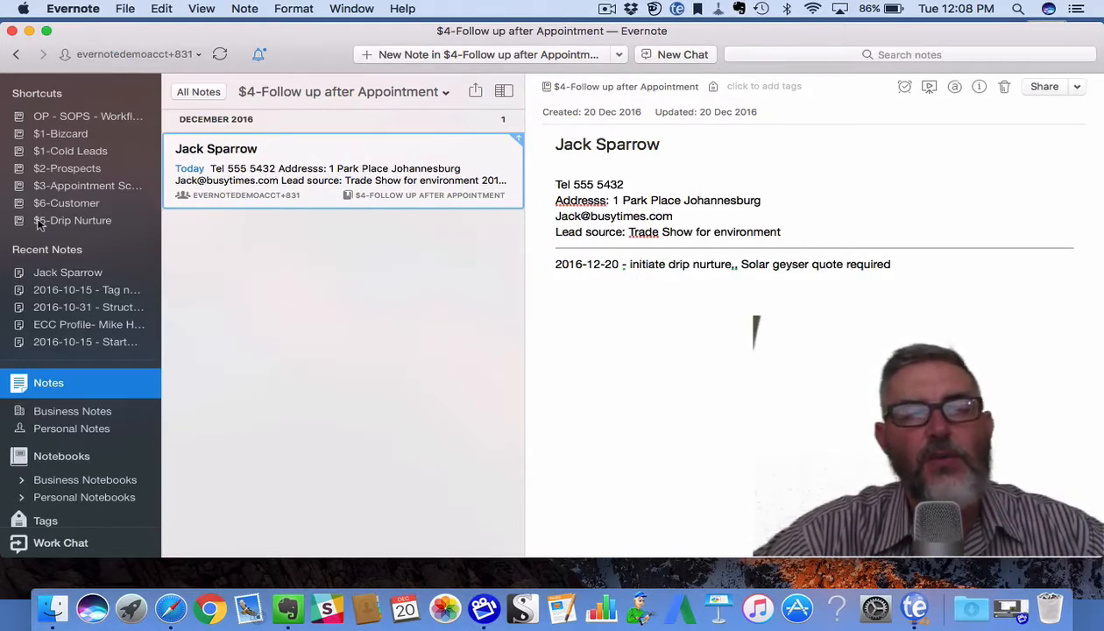
pyautogui.rightClick(60, 152)
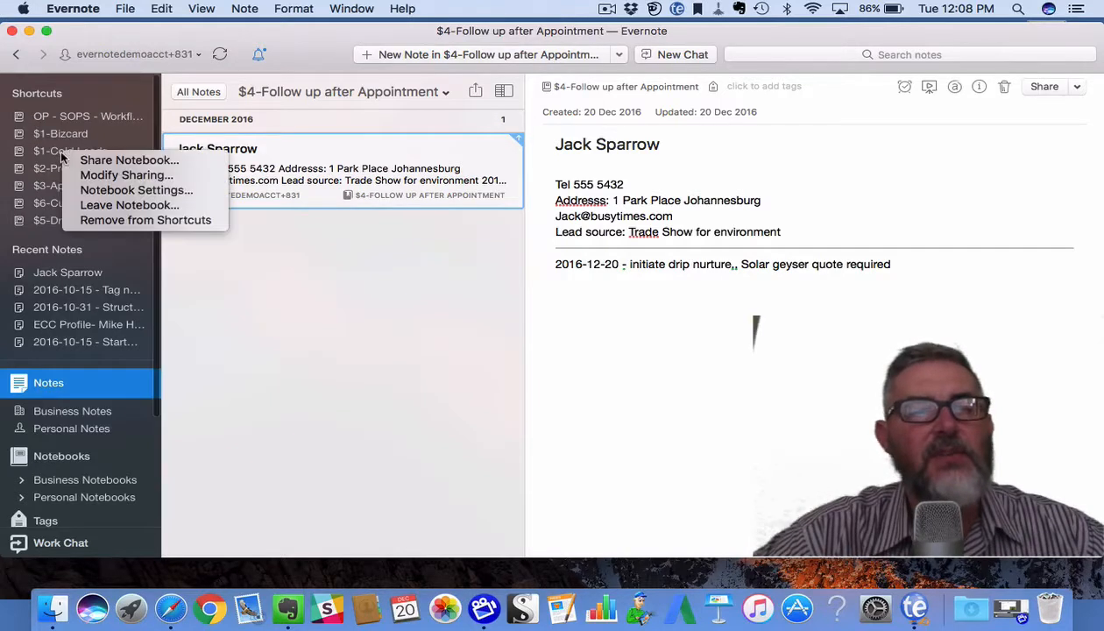
pyautogui.click(97, 220)
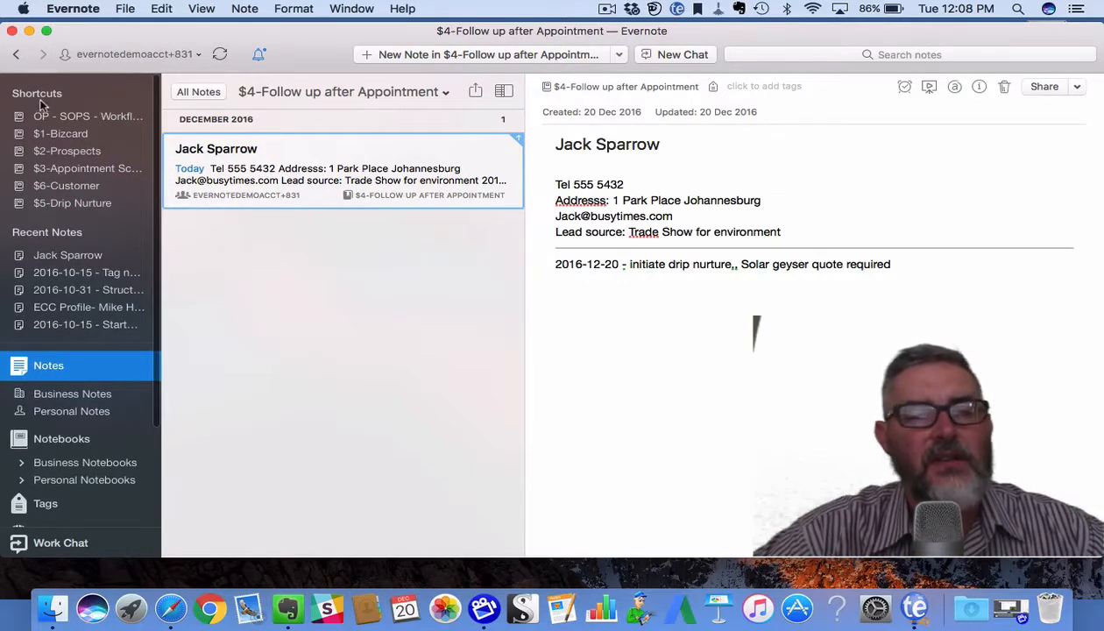
# Drag $1-Cold Leads and $1-Warm lead into Shortcuts, then reopen $4-Follow up after Appointment.
pyautogui.click(79, 438)
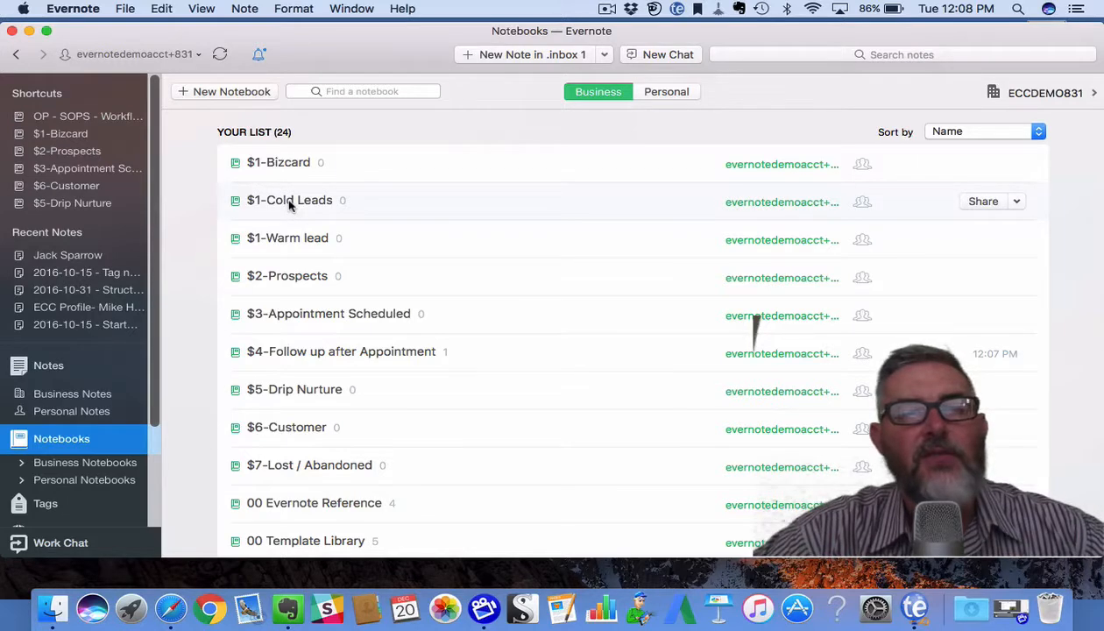
pyautogui.moveTo(290, 205); pyautogui.dragTo(106, 148)
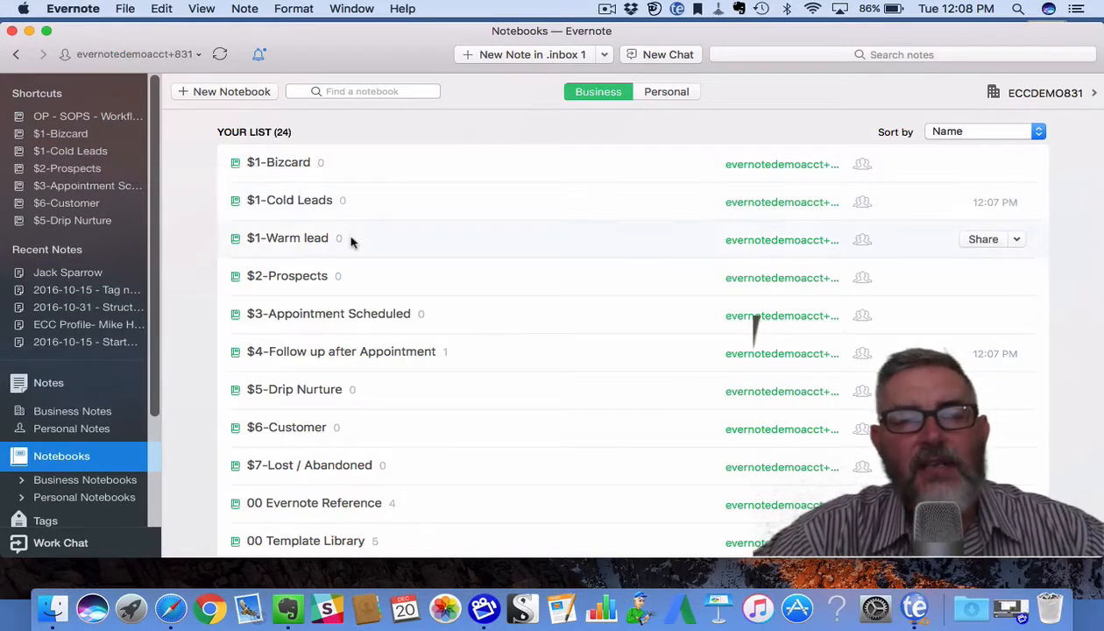
pyautogui.moveTo(351, 242); pyautogui.dragTo(150, 164)
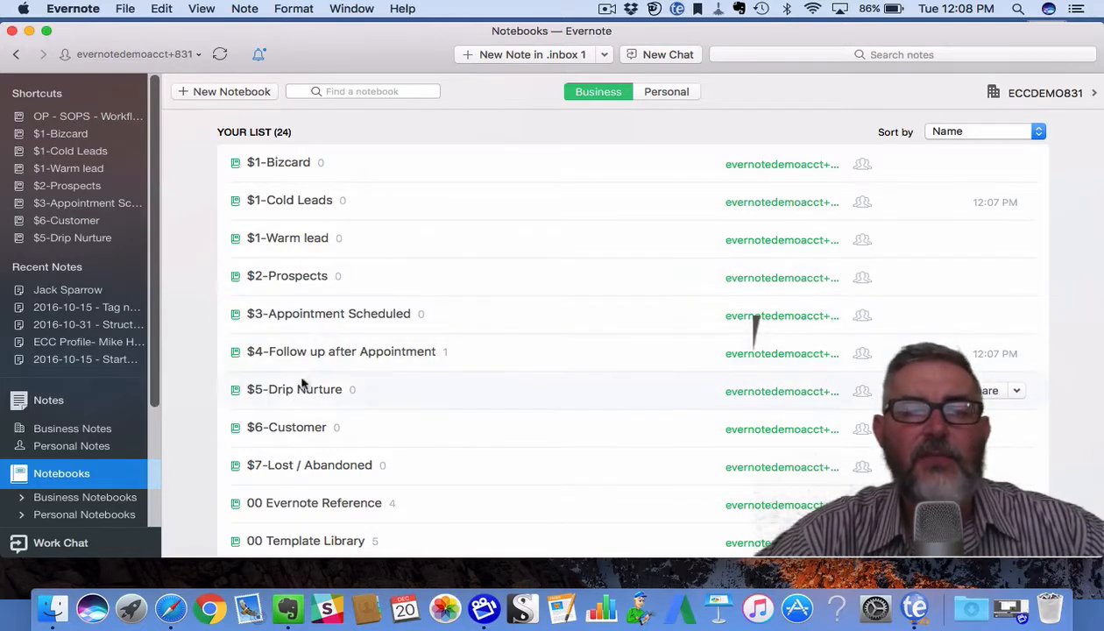
pyautogui.click(357, 359)
pyautogui.doubleClick(358, 358)
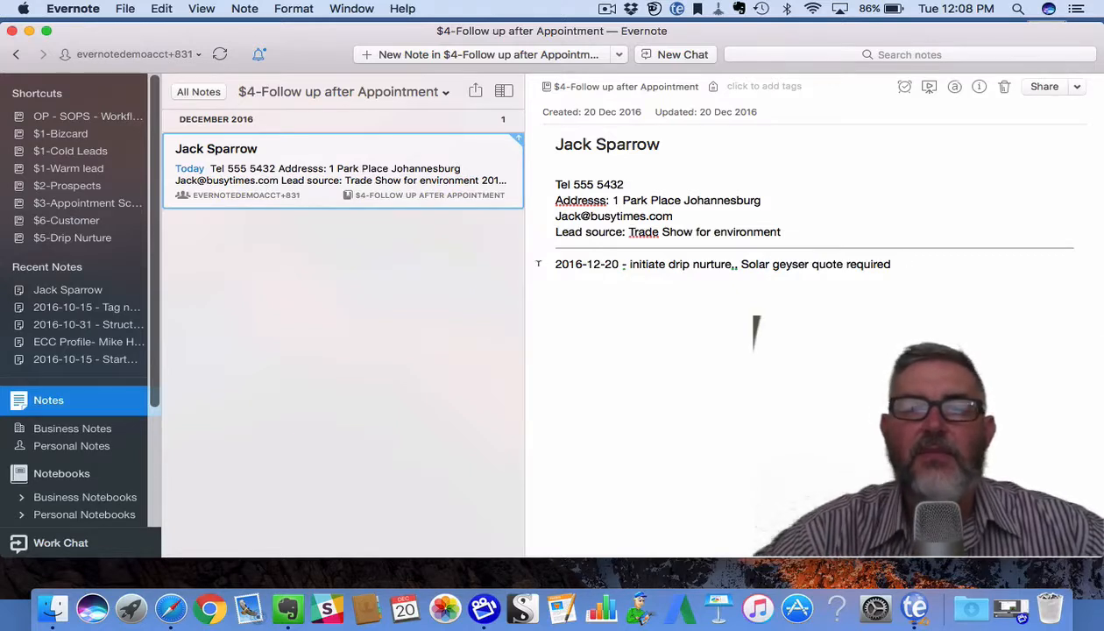
# Above the 2016-12-20 line, add a divider and '2016-12-21 - Sent quote. add link to quote' via ;d.
pyautogui.click(553, 263)
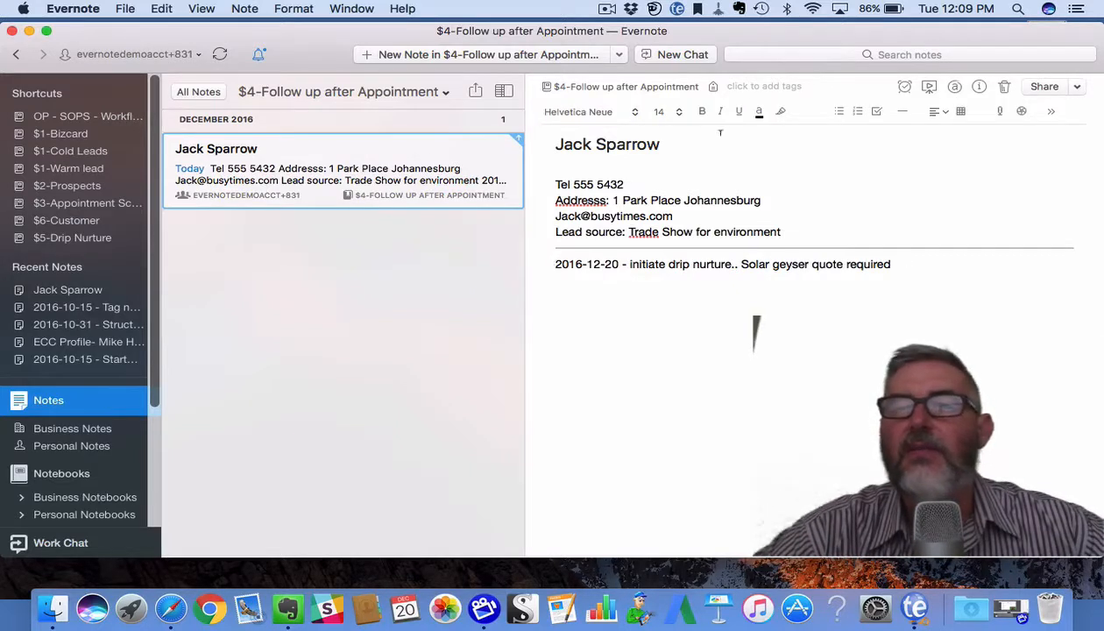
pyautogui.click(902, 113)
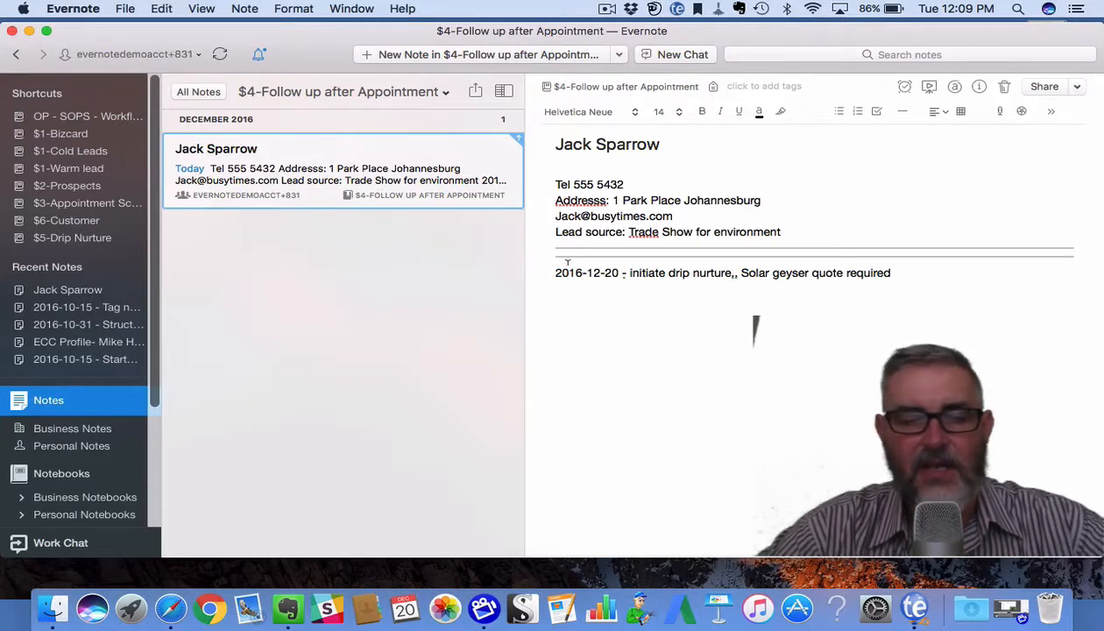
pyautogui.write(';d')
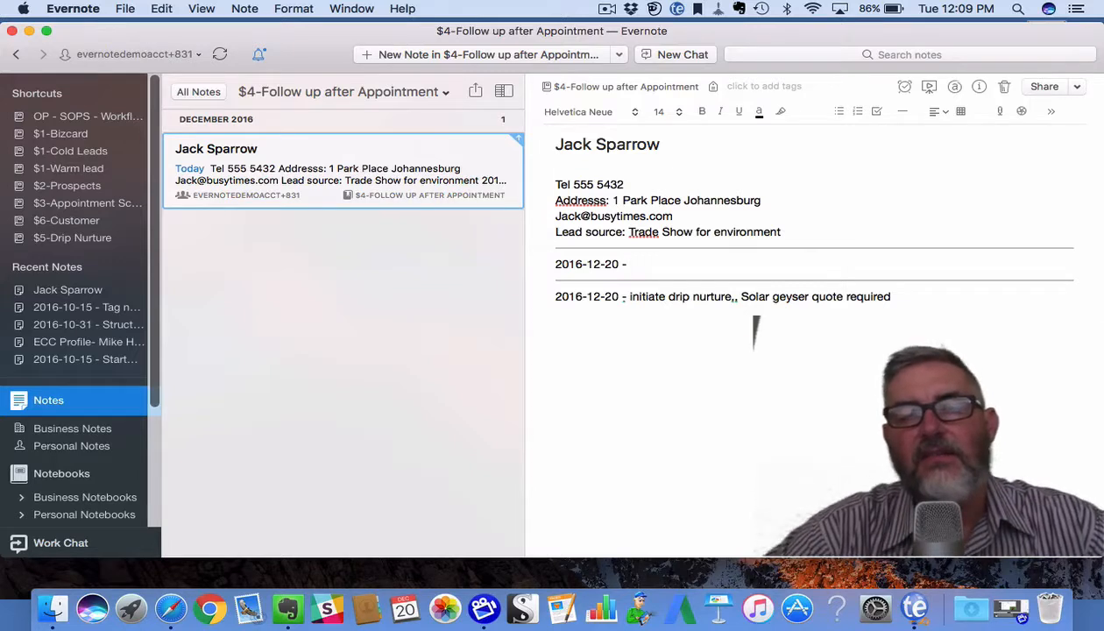
pyautogui.click(618, 264)
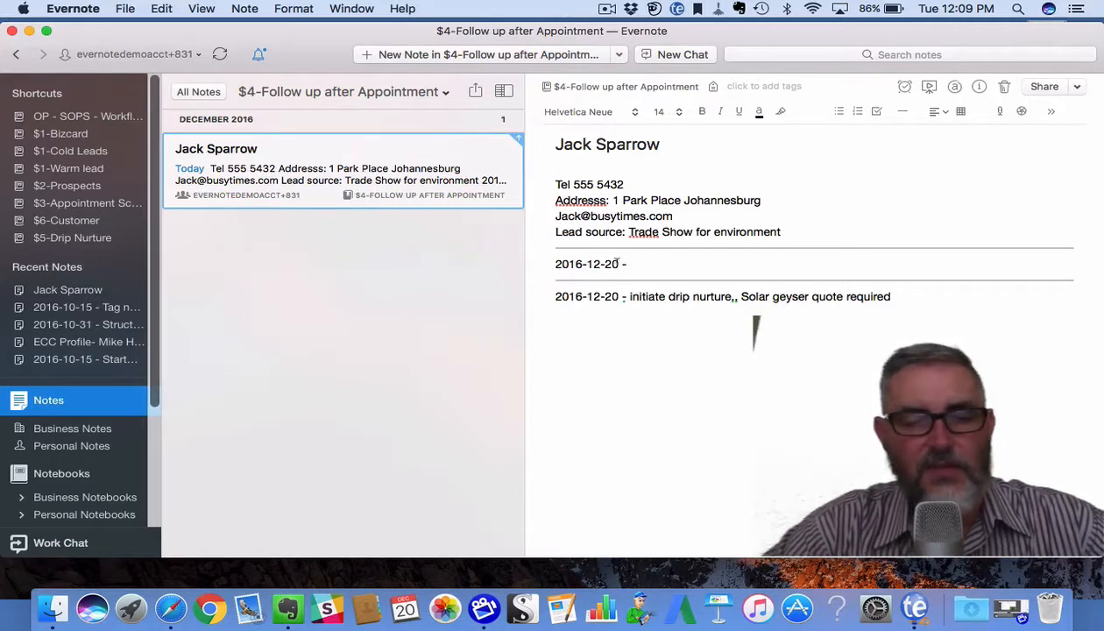
pyautogui.press('BackSpace')
pyautogui.write('1')
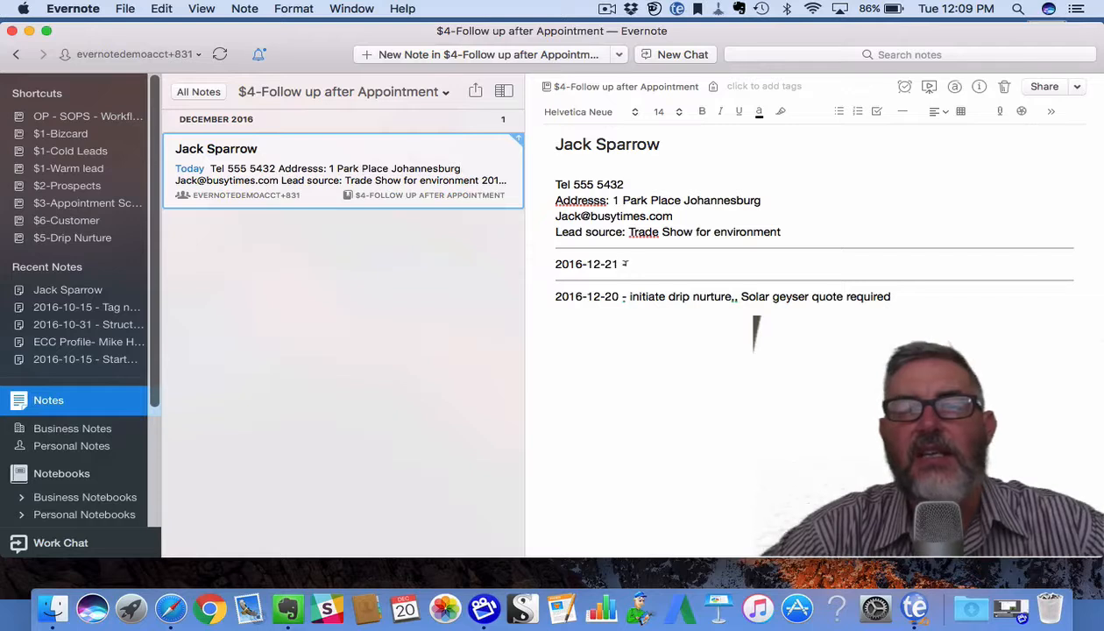
pyautogui.click(657, 261)
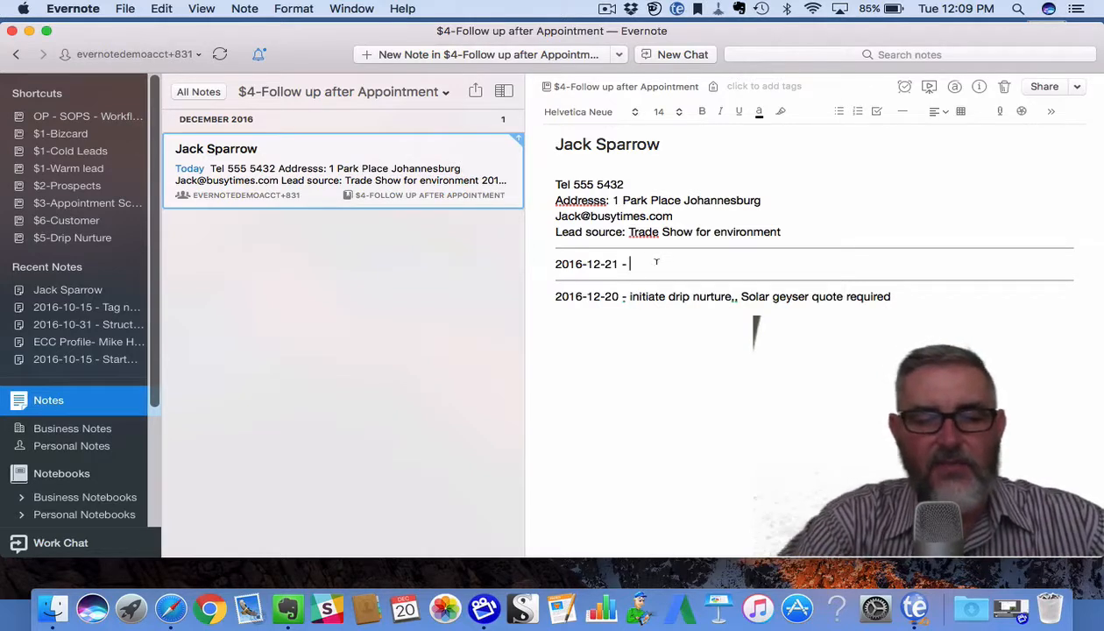
pyautogui.write('Sent ')
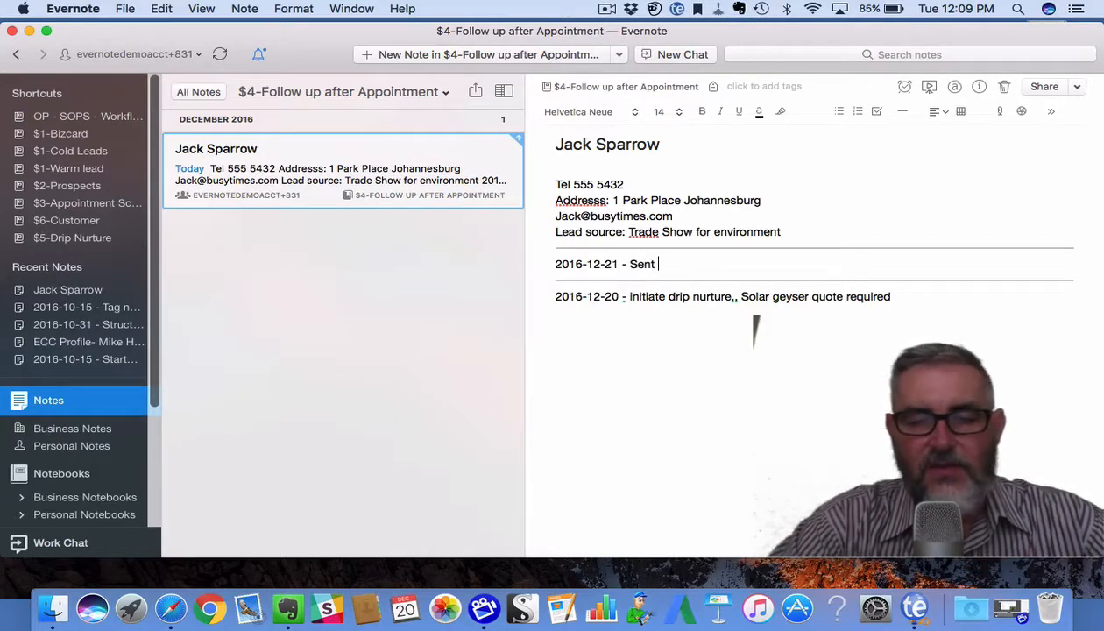
pyautogui.write('quote')
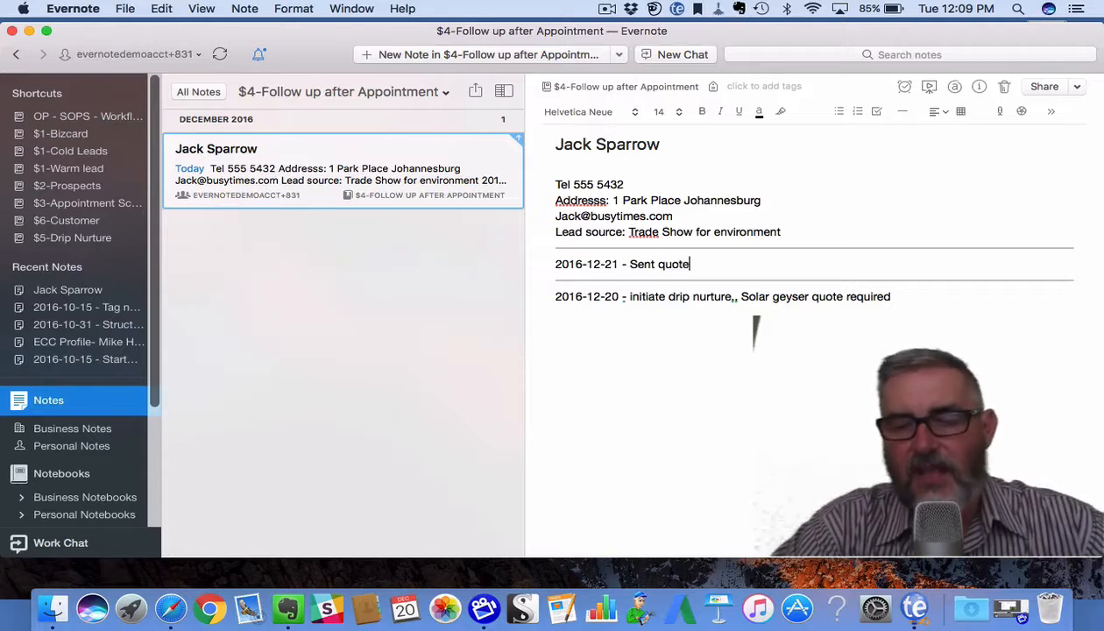
pyautogui.write('. ')
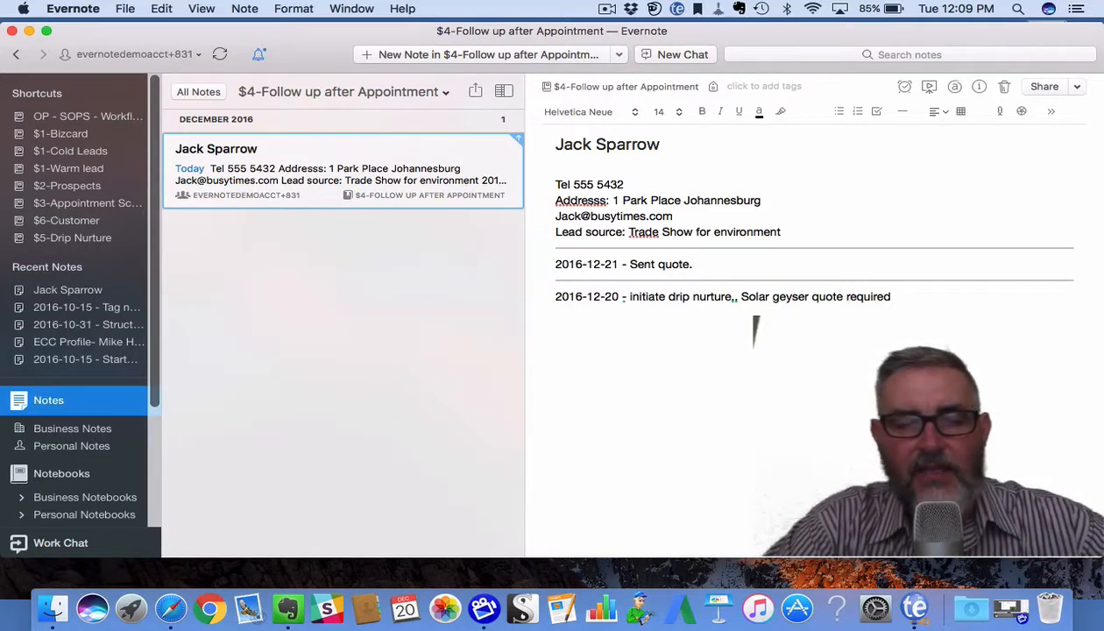
pyautogui.write('add link')
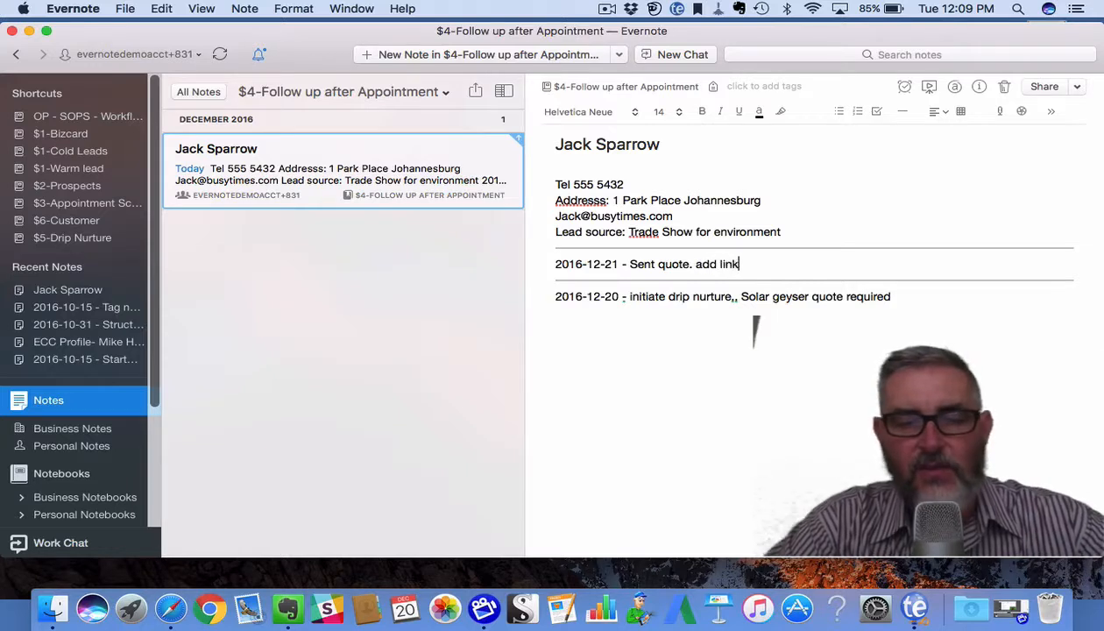
pyautogui.write(' to quote')
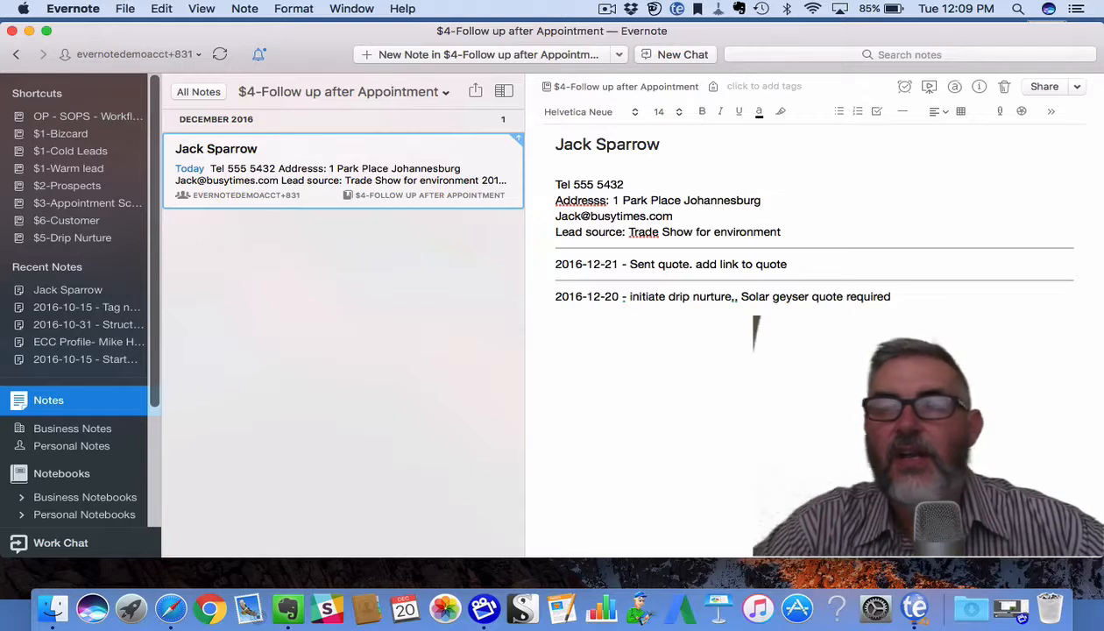
pyautogui.click(1051, 112)
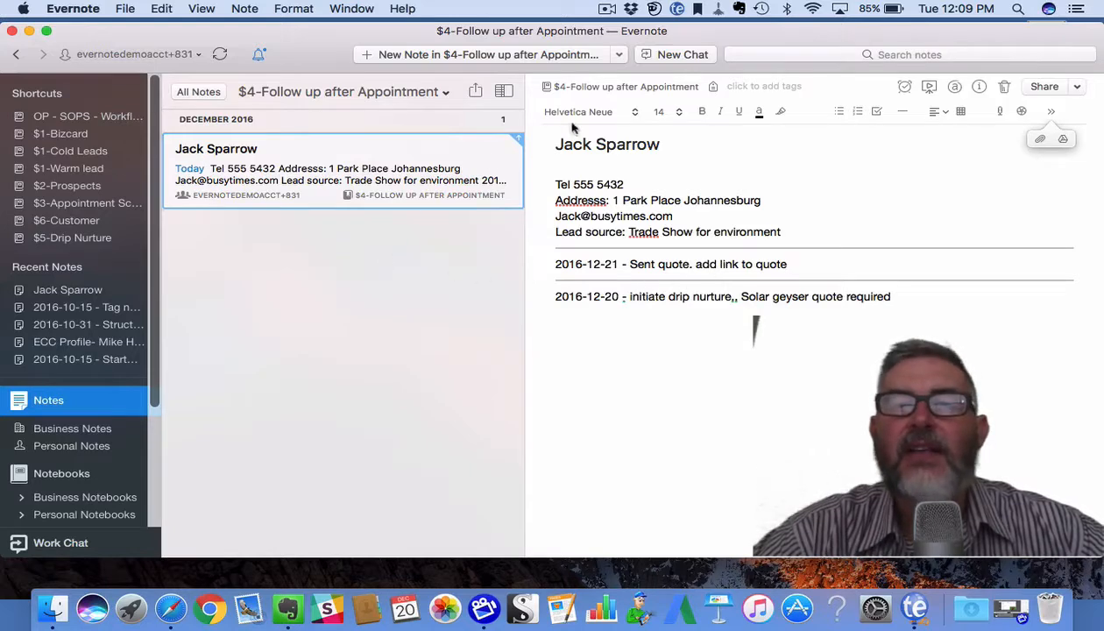
# Pick $5-Drip Nurture as the note's new notebook in the Move dialog and confirm.
pyautogui.click(632, 88)
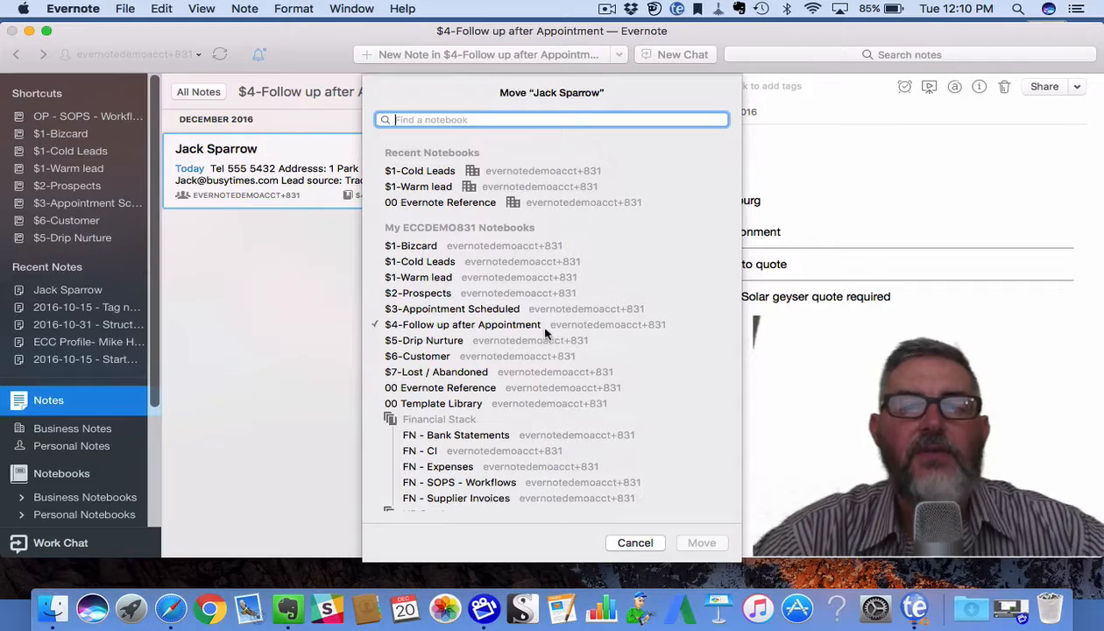
pyautogui.click(445, 343)
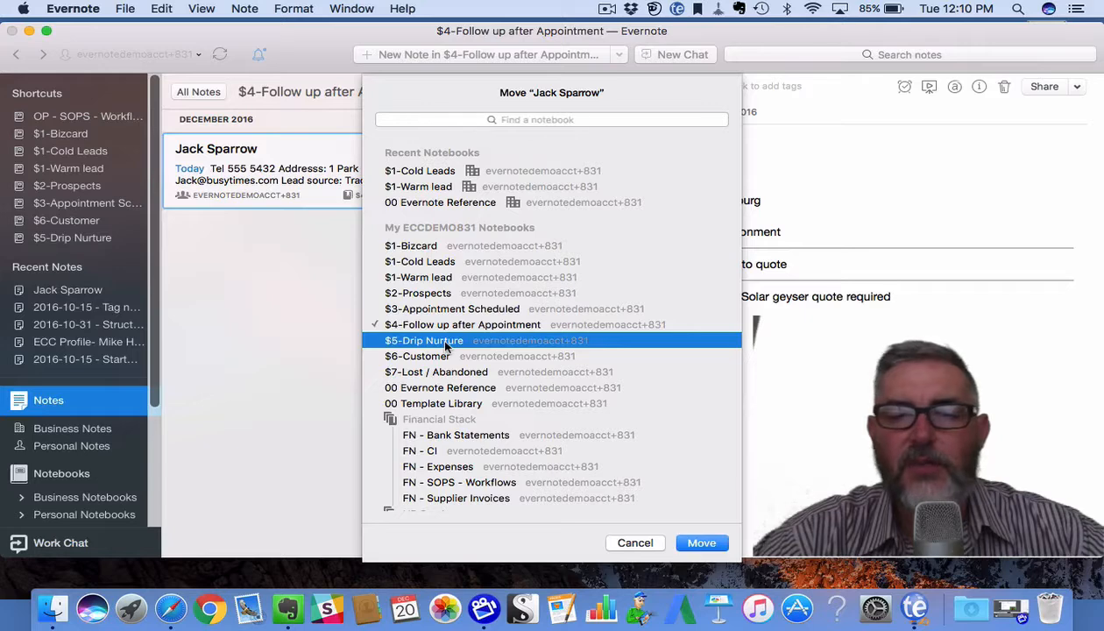
pyautogui.click(700, 543)
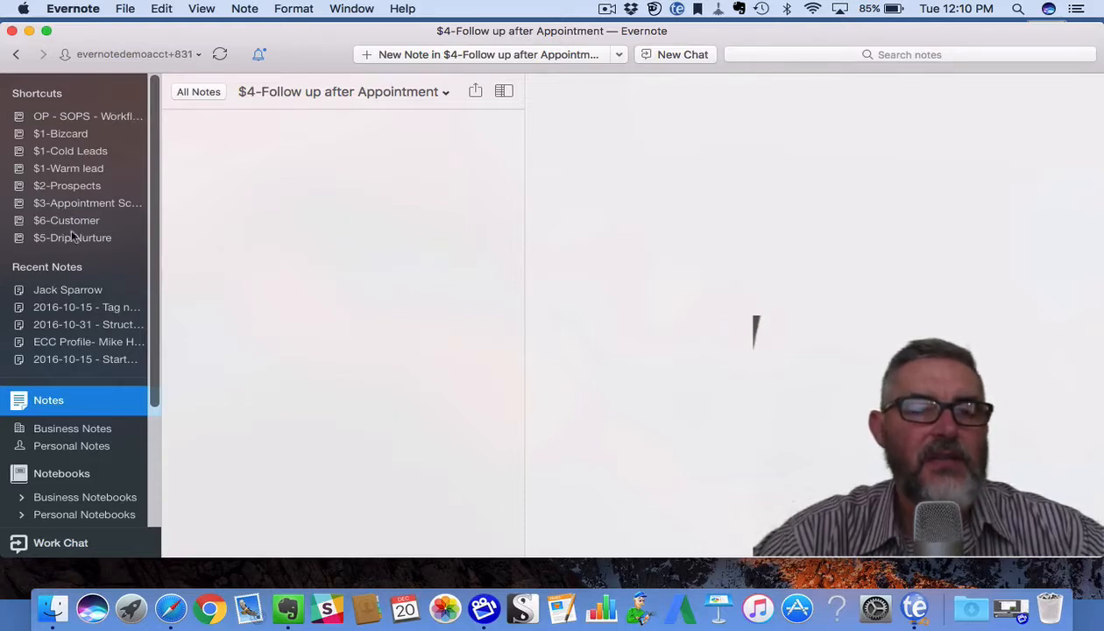
# From the Notebooks list, open $5-Drip Nurture to show the moved lead note.
pyautogui.click(57, 475)
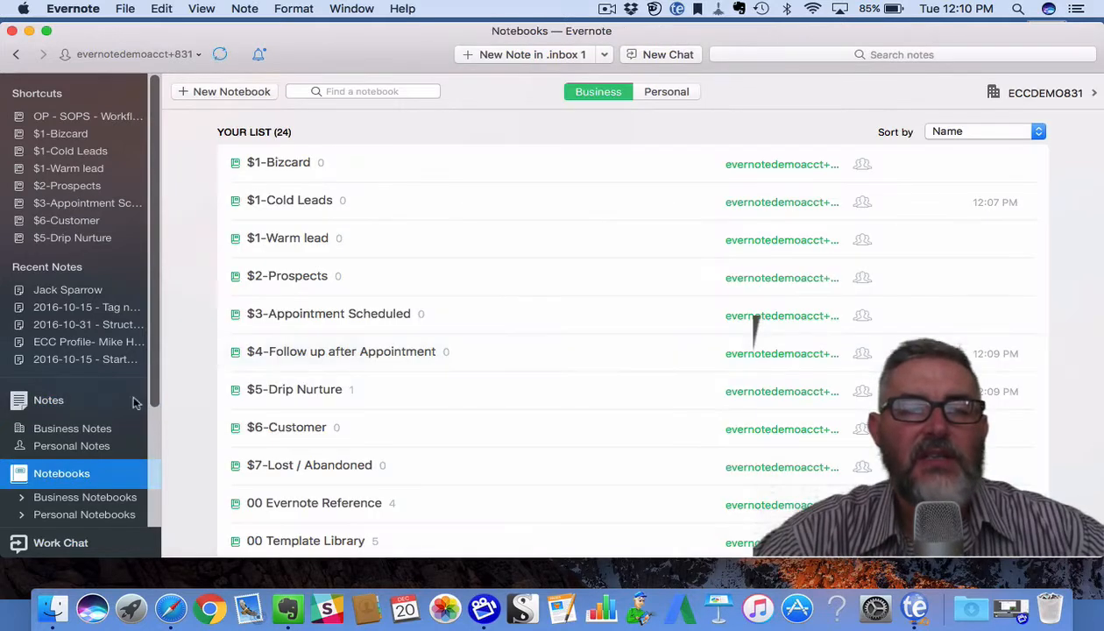
pyautogui.click(309, 393)
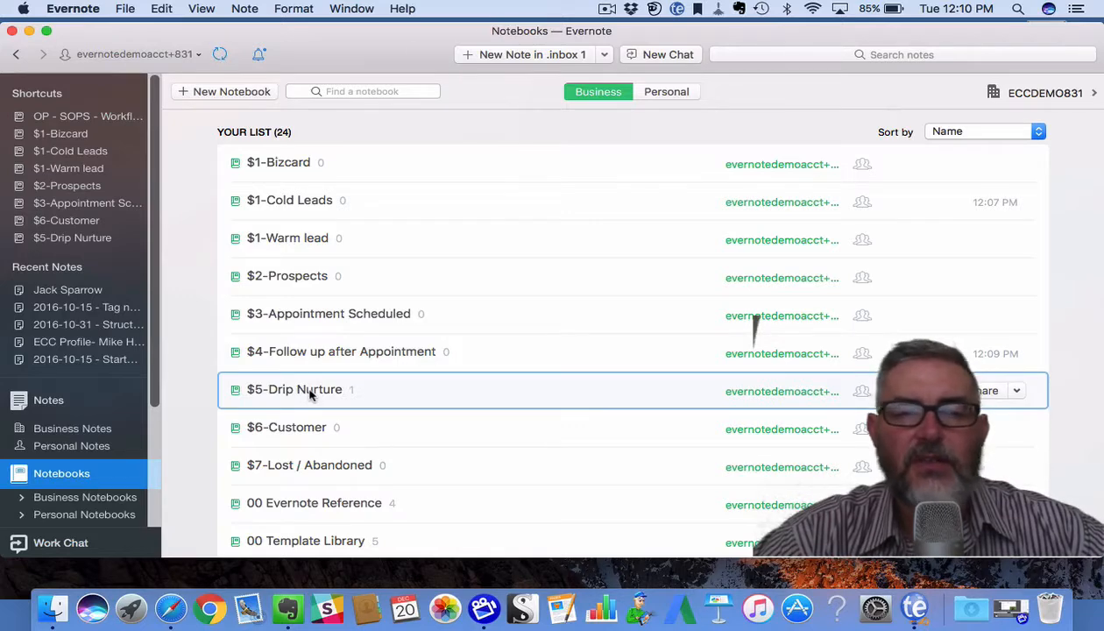
pyautogui.doubleClick(310, 393)
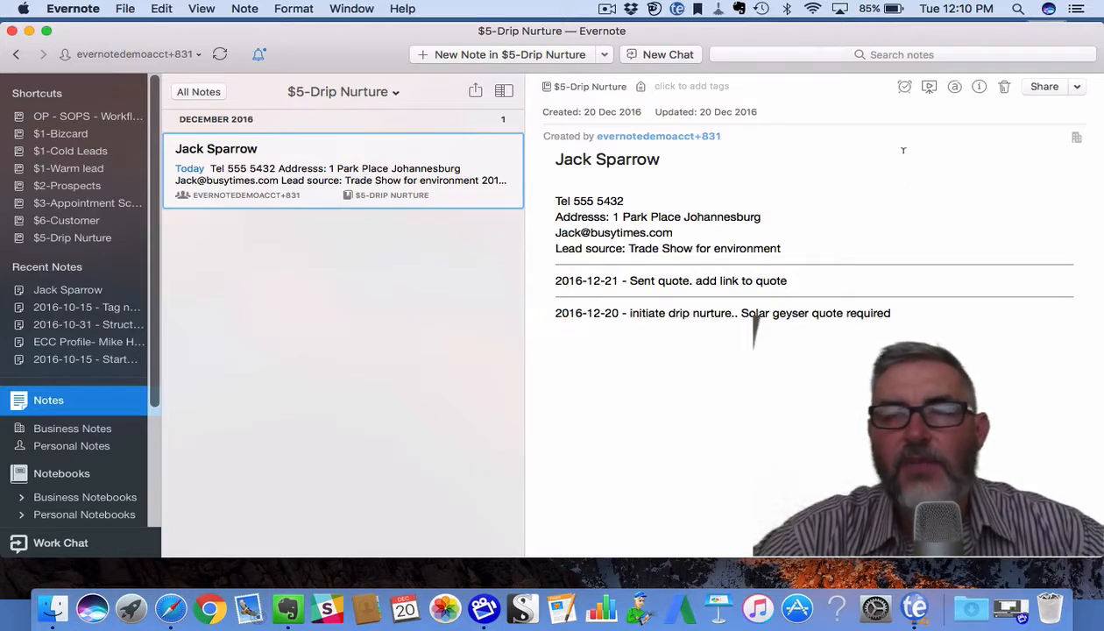
# Add a reminder to the Jack Sparrow note dated Tomorrow.
pyautogui.click(905, 87)
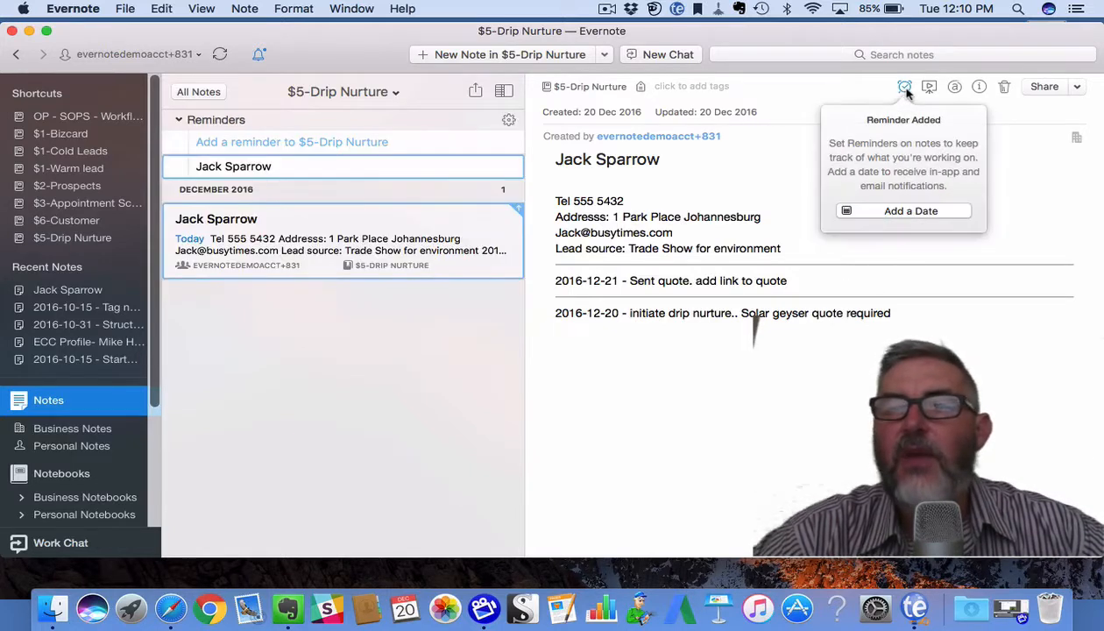
pyautogui.click(914, 212)
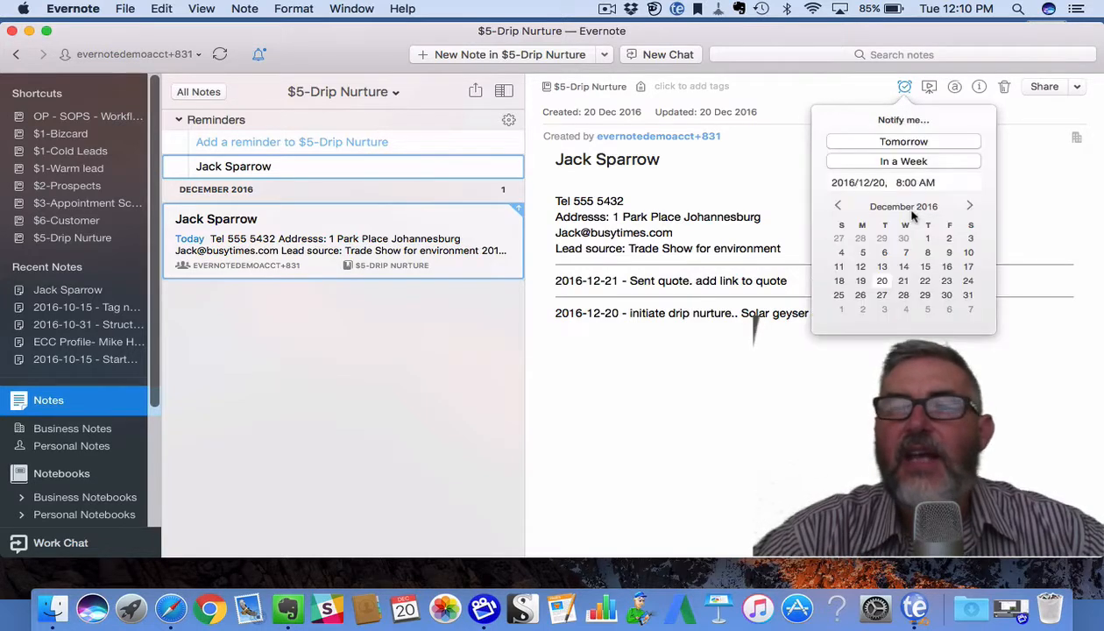
pyautogui.click(904, 141)
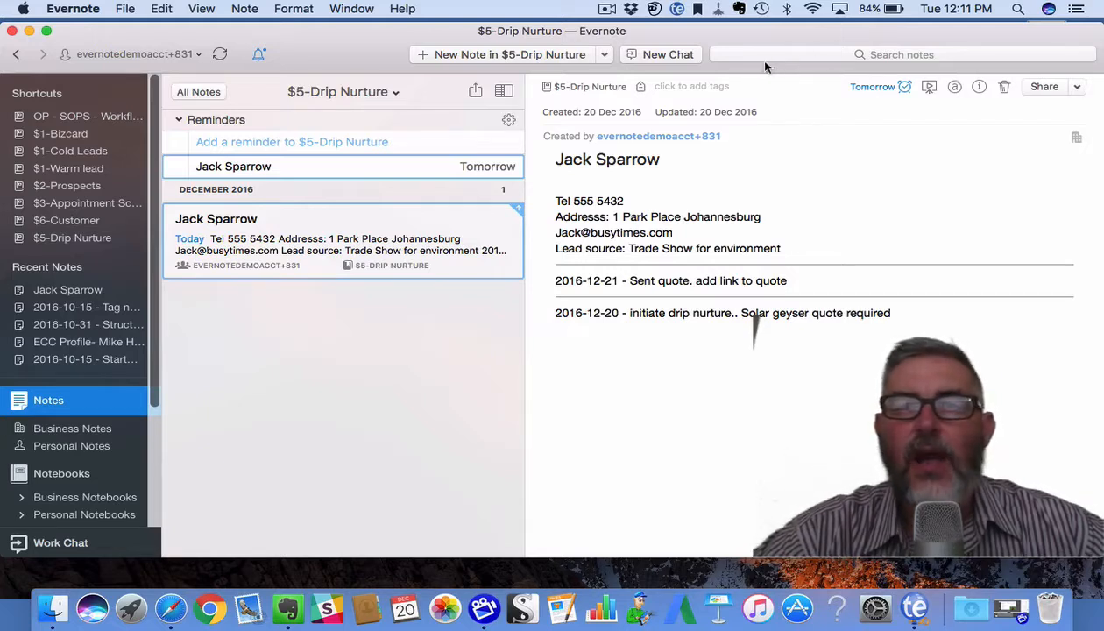
# Tag the Jack Sparrow note '1-next actions', then show the list of all notebooks.
pyautogui.click(745, 87)
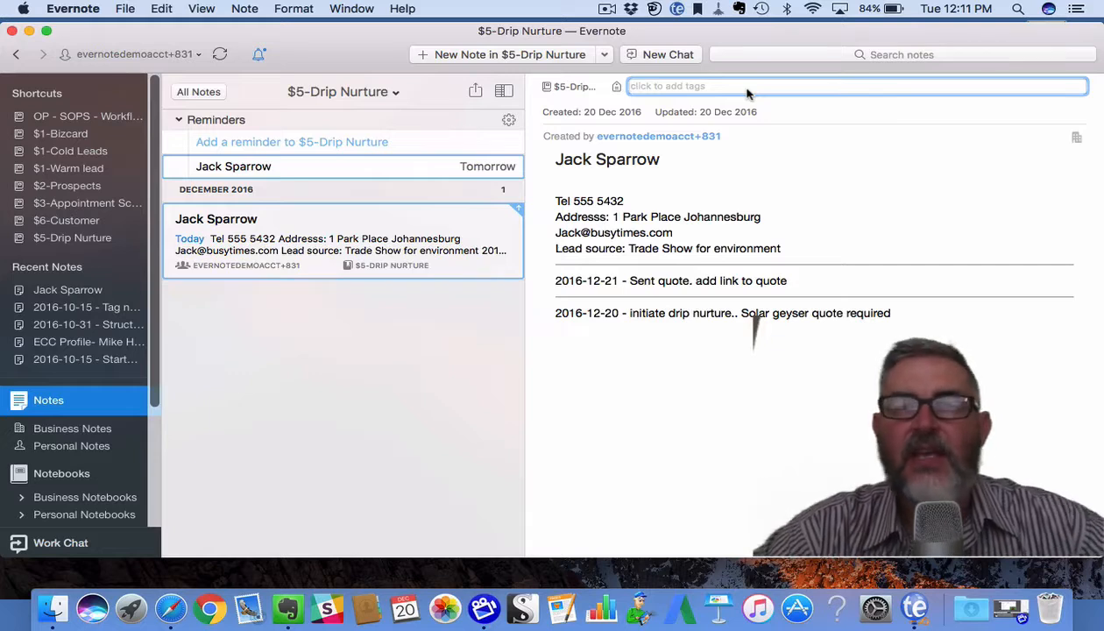
pyautogui.write('1')
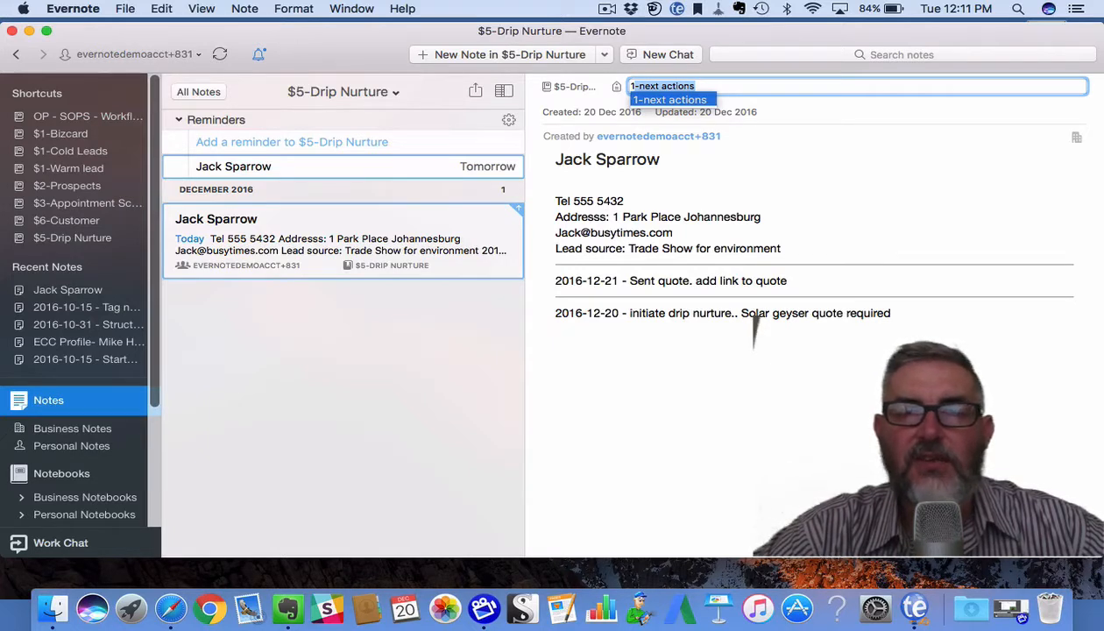
pyautogui.write('$')
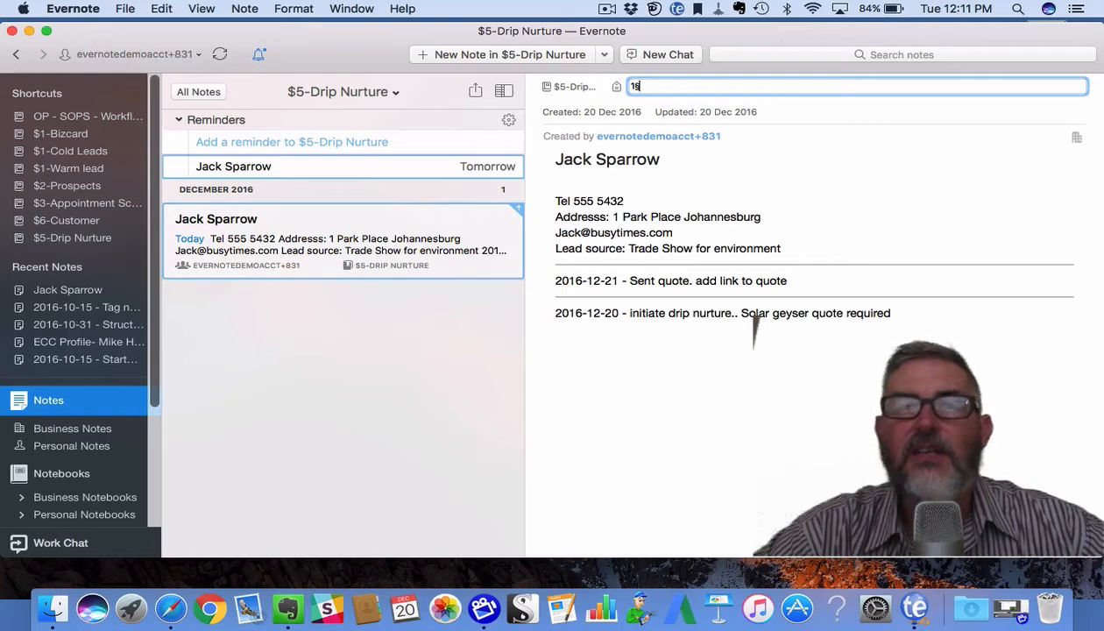
pyautogui.press('BackSpace')
pyautogui.press('BackSpace')
pyautogui.write('1')
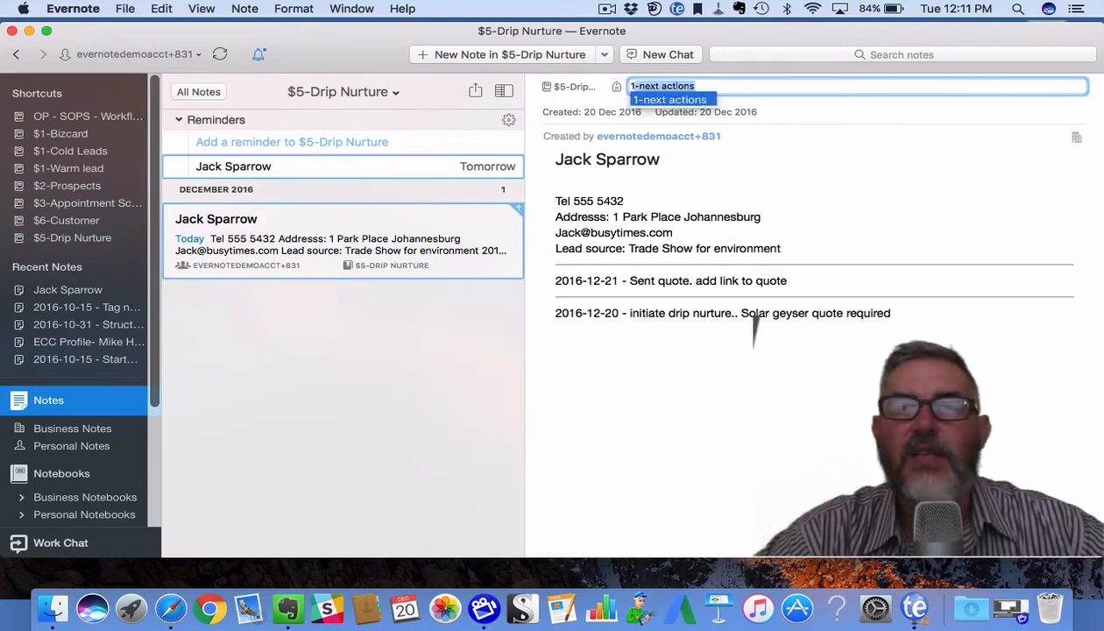
pyautogui.press('Return')
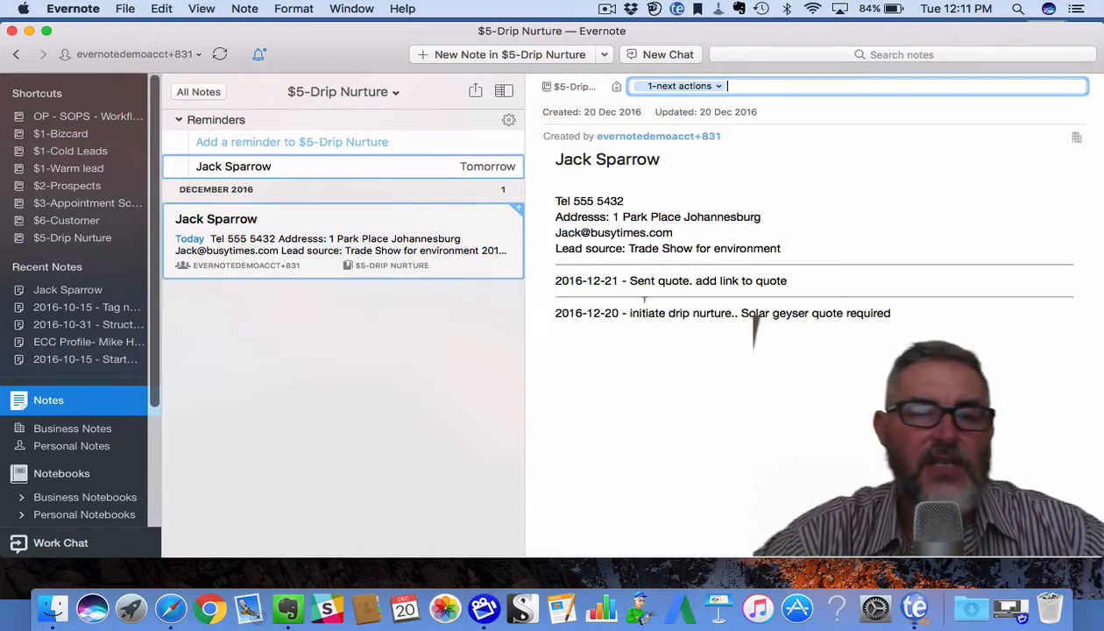
pyautogui.click(58, 477)
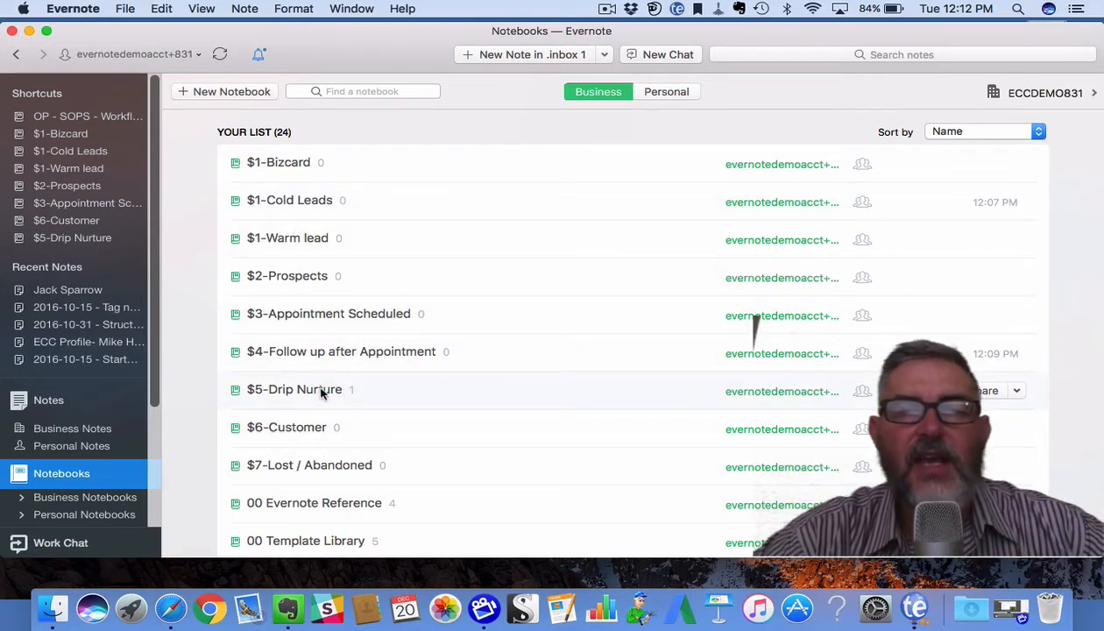
# Search for 'jack' and open the jack sparrow note.
pyautogui.click(788, 55)
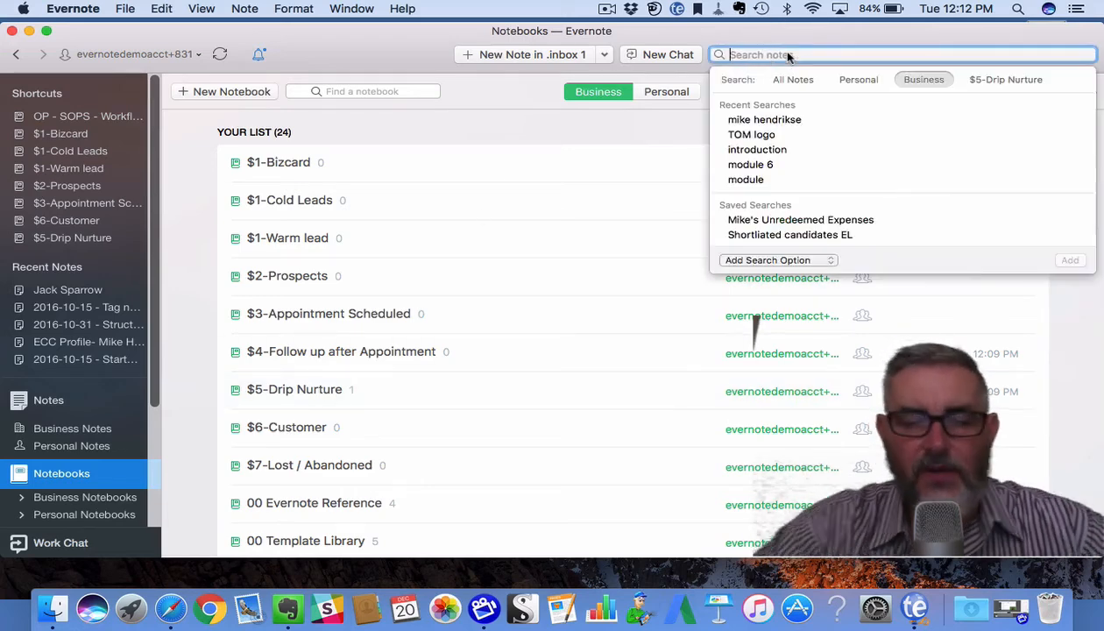
pyautogui.write('jack')
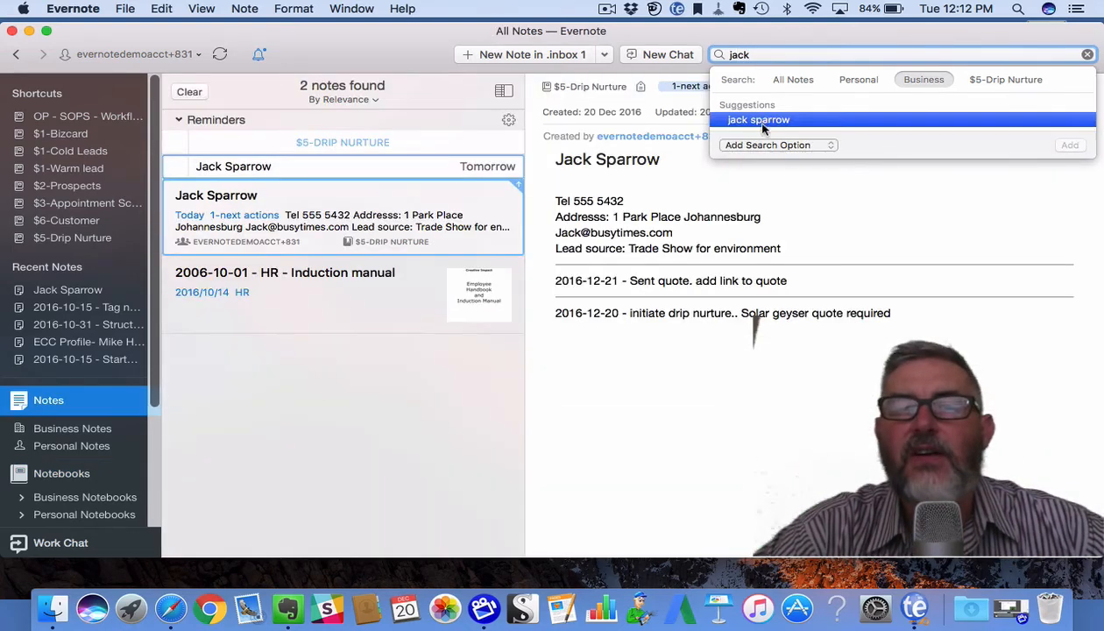
pyautogui.click(755, 119)
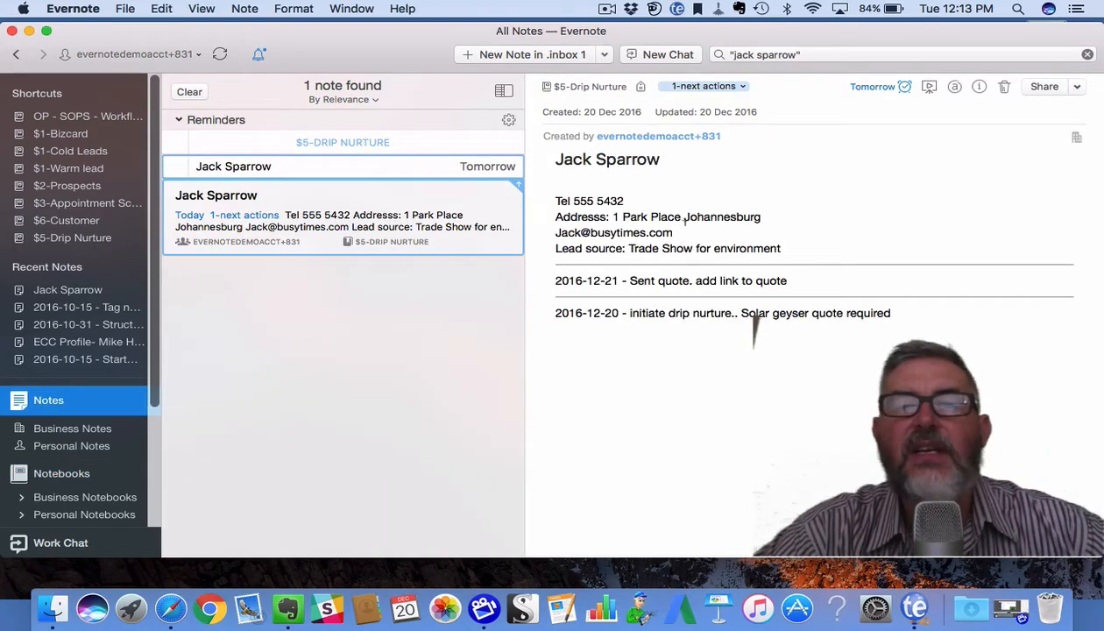
# Move the note from $5-Drip Nurture into the $6-Customer notebook.
pyautogui.click(603, 88)
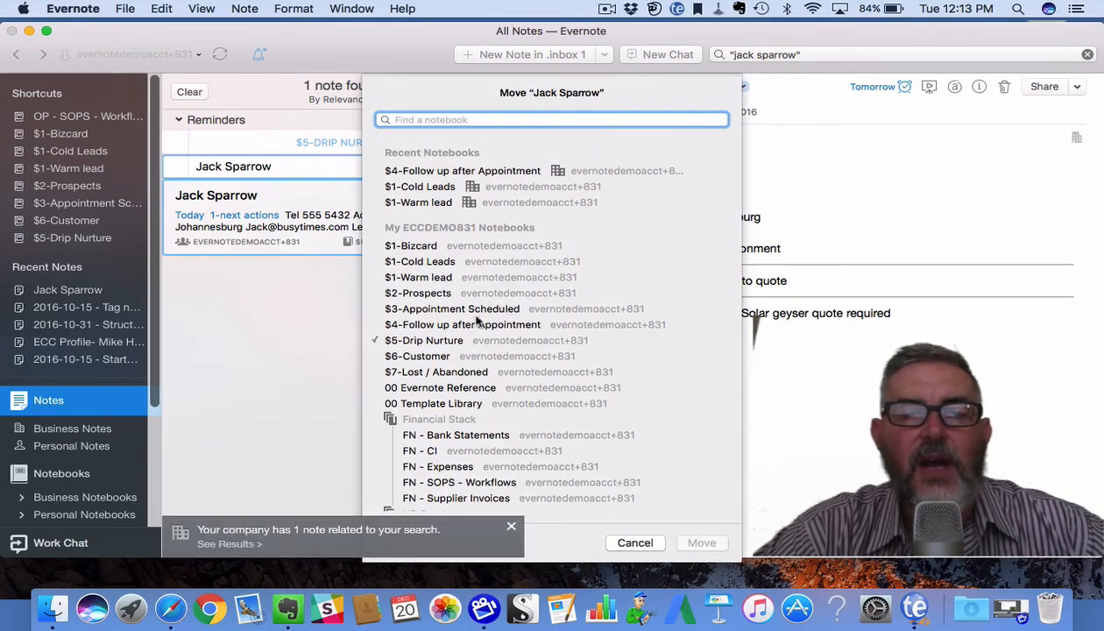
pyautogui.click(438, 357)
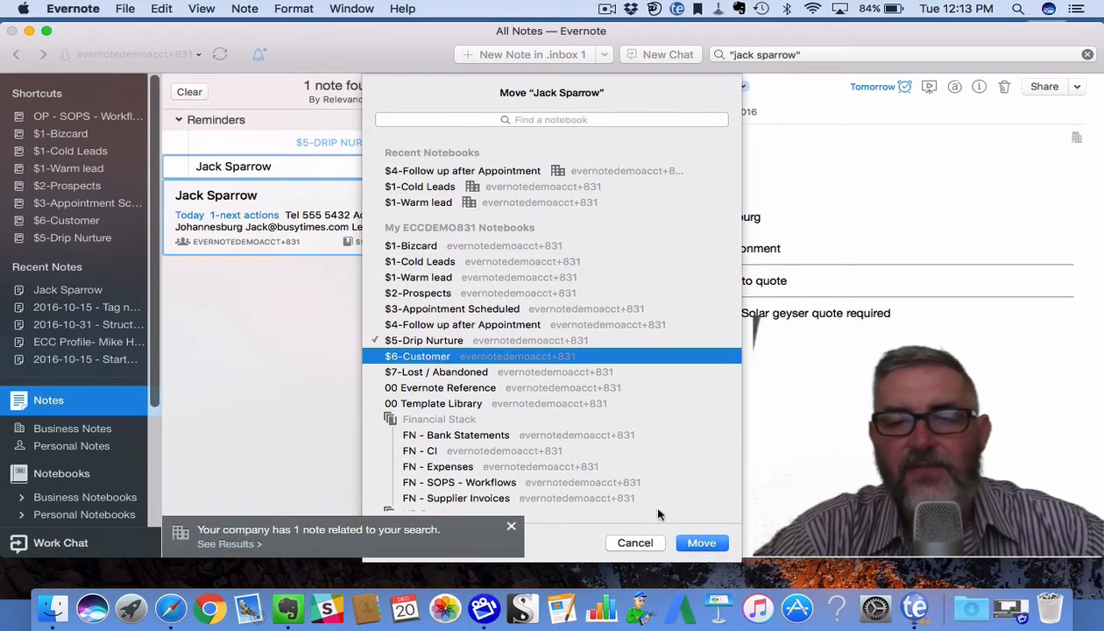
pyautogui.click(701, 543)
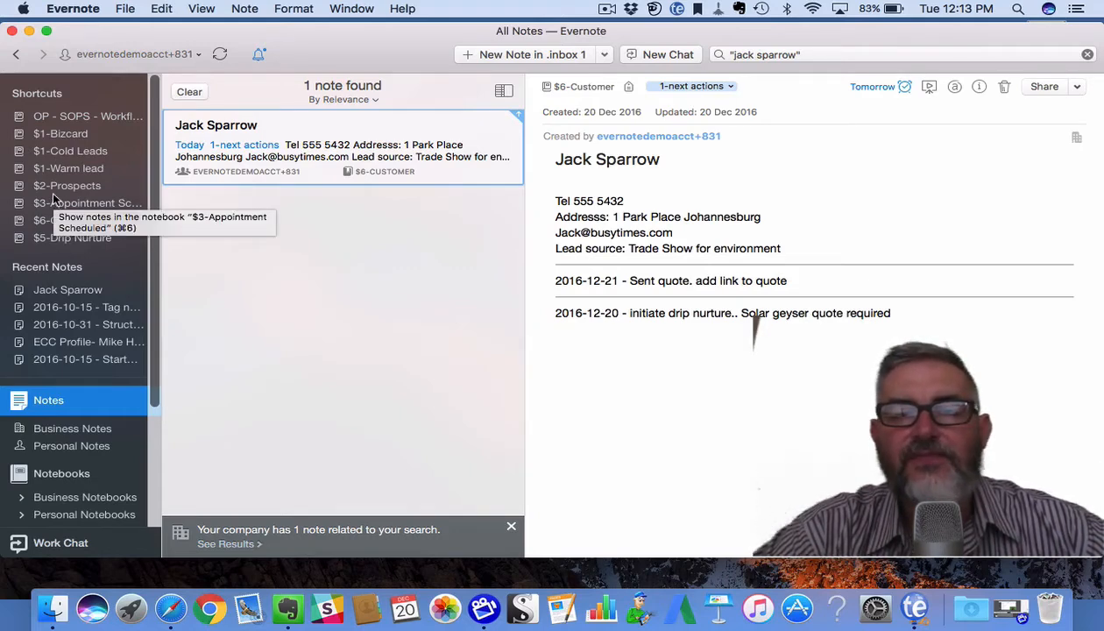
# Insert a divider above the 2016-12-21 entry and write '2016-12-20 - Accepted quote'.
pyautogui.click(557, 282)
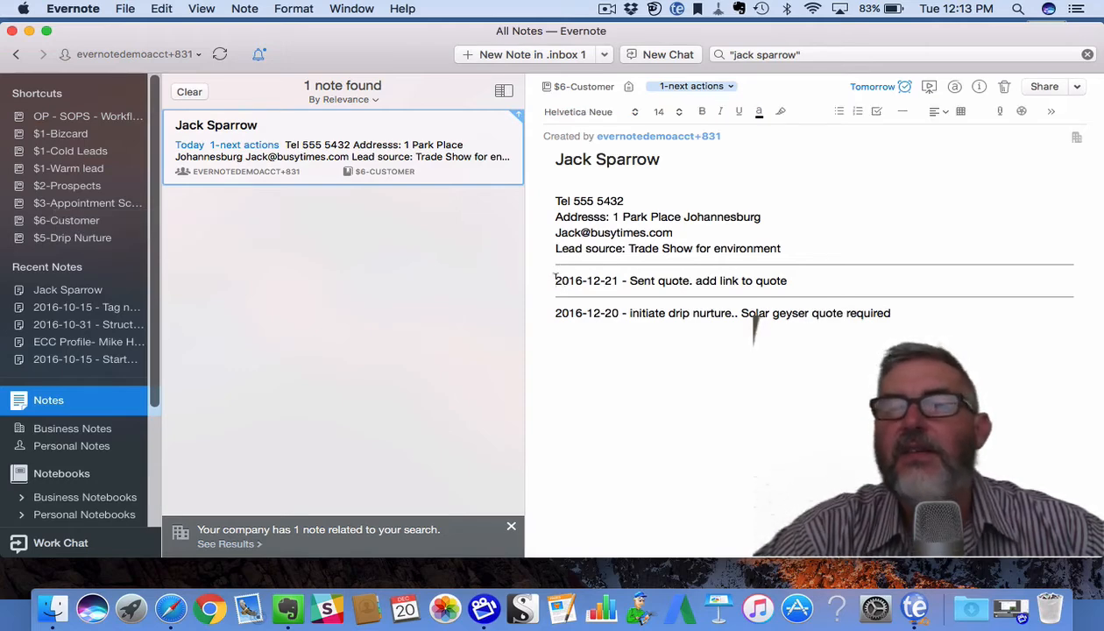
pyautogui.click(900, 114)
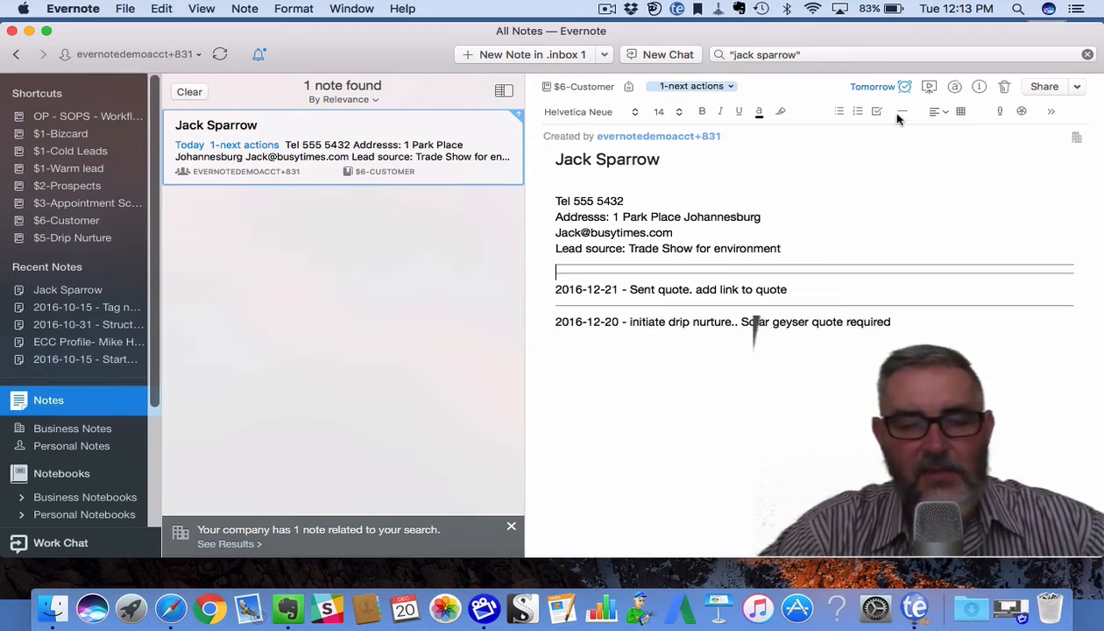
pyautogui.write('2016-12-20 - ')
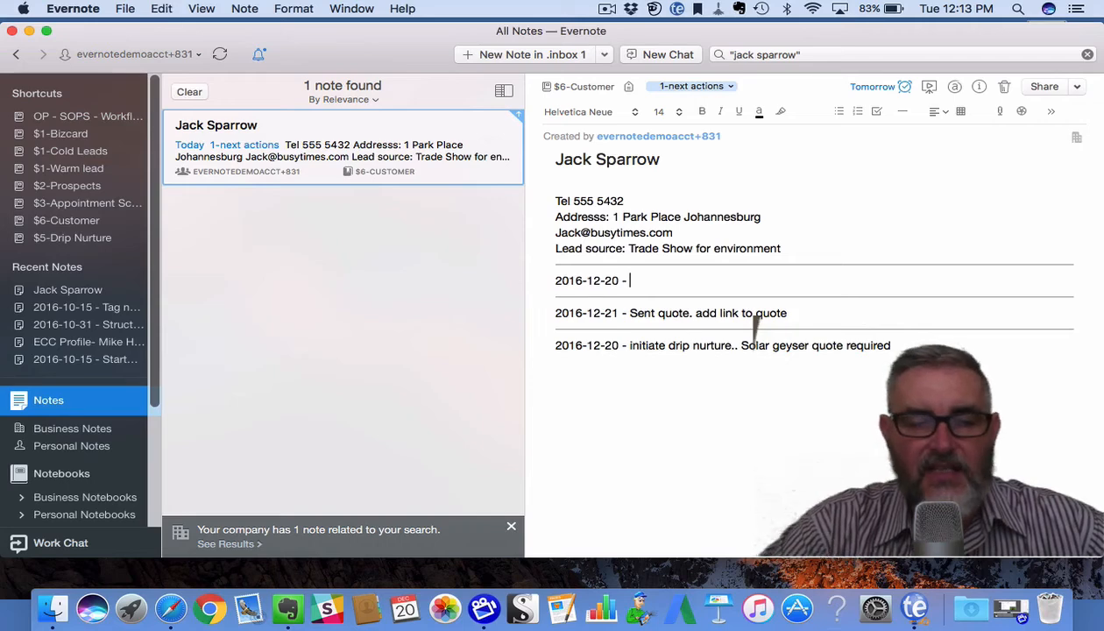
pyautogui.write('A')
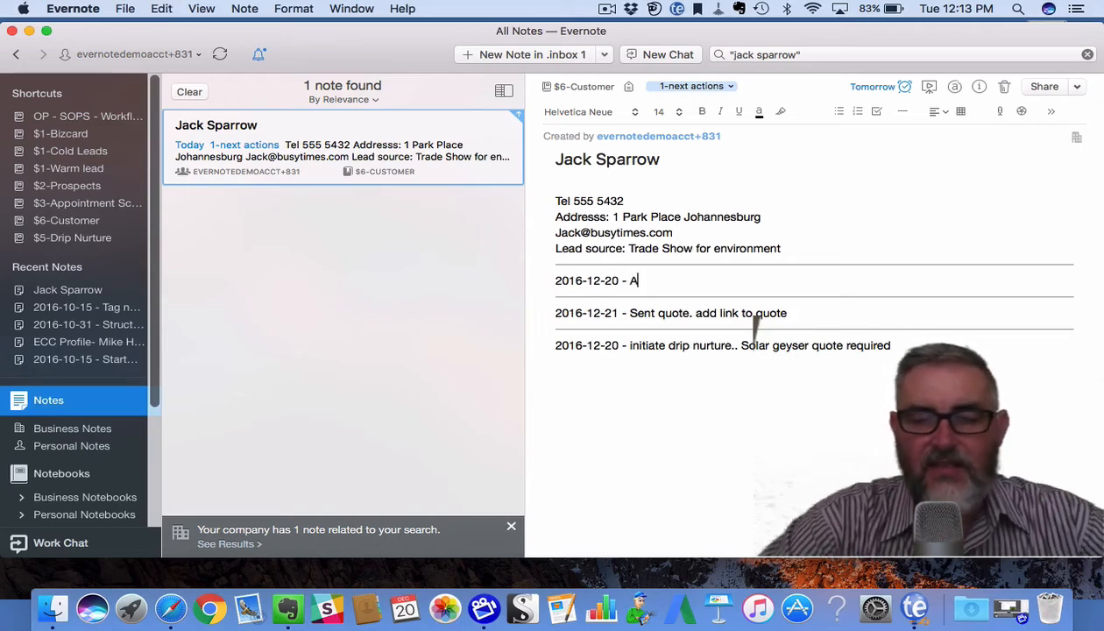
pyautogui.write('ccepted q')
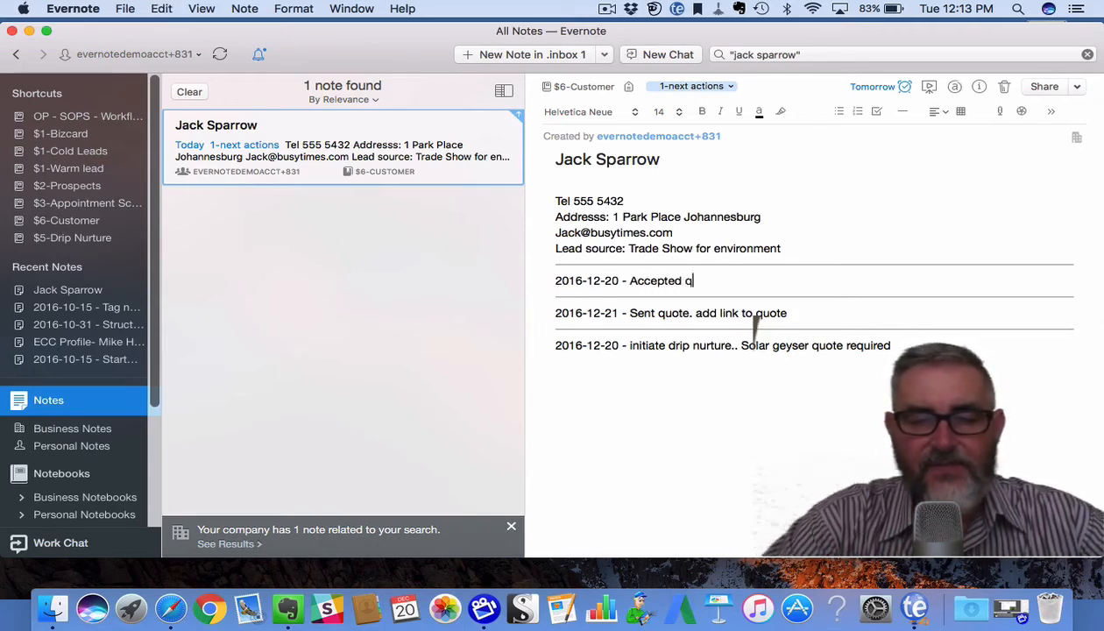
pyautogui.write('uote')
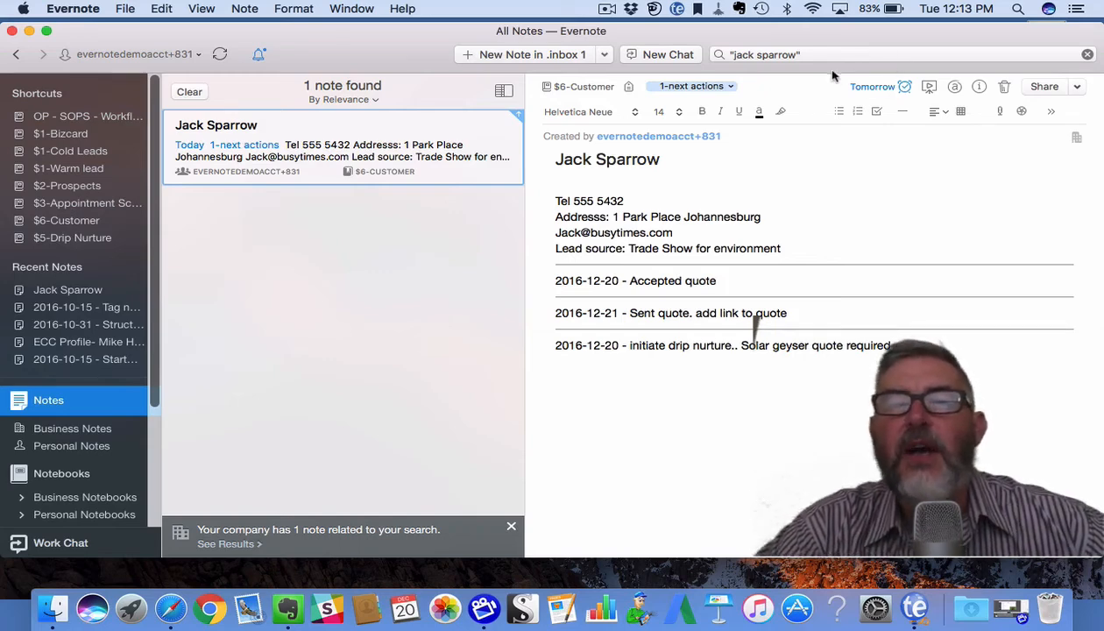
pyautogui.click(758, 85)
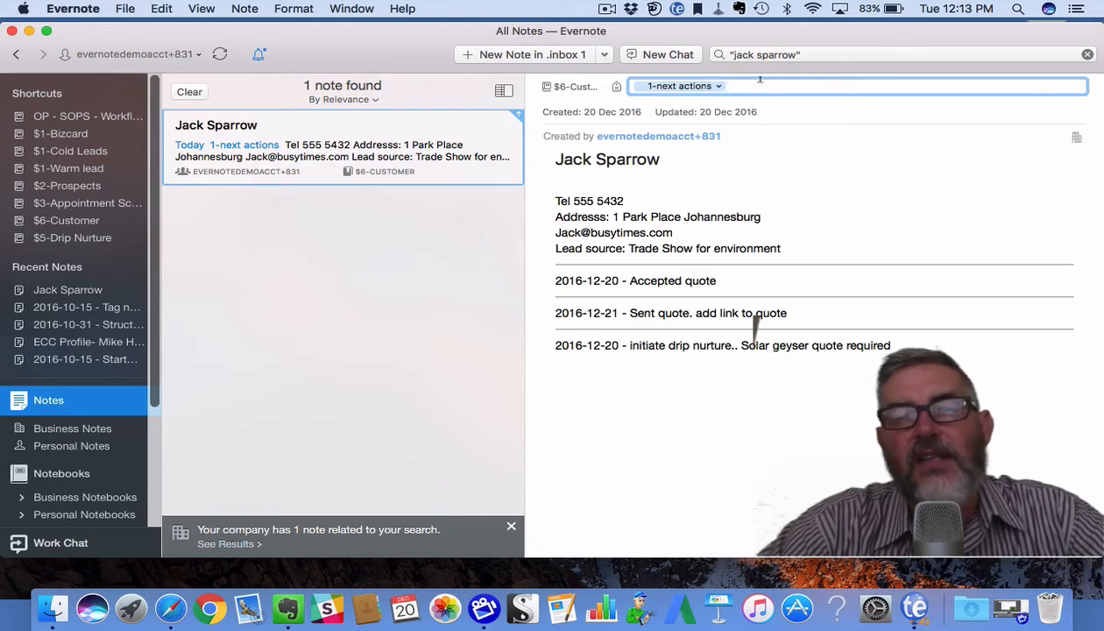
pyautogui.press('BackSpace')
pyautogui.press('BackSpace')
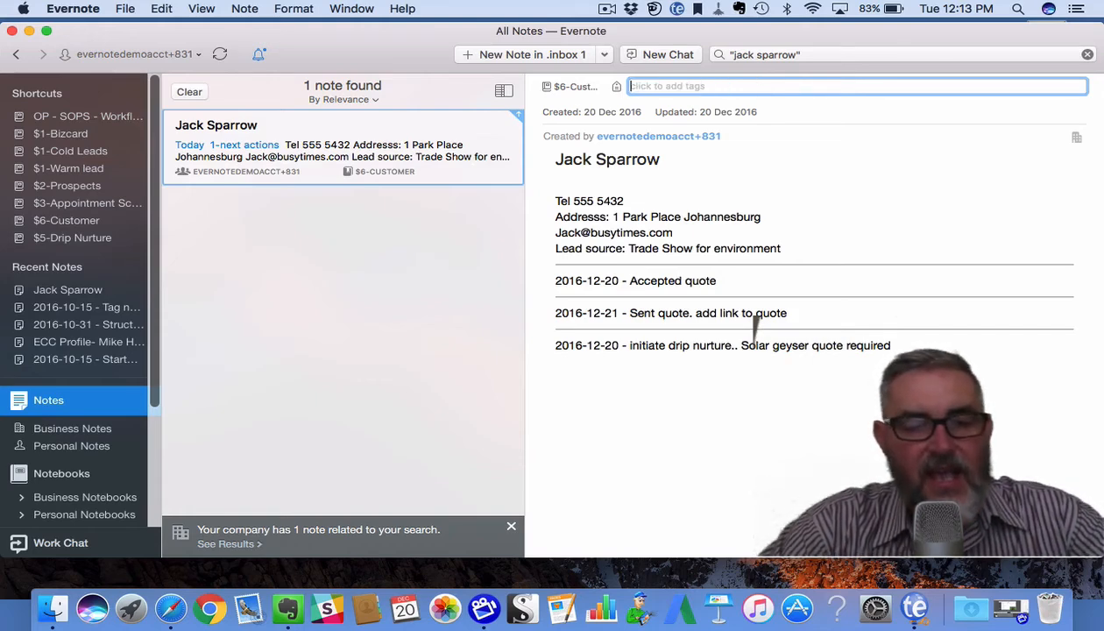
pyautogui.write('3-Waiting for')
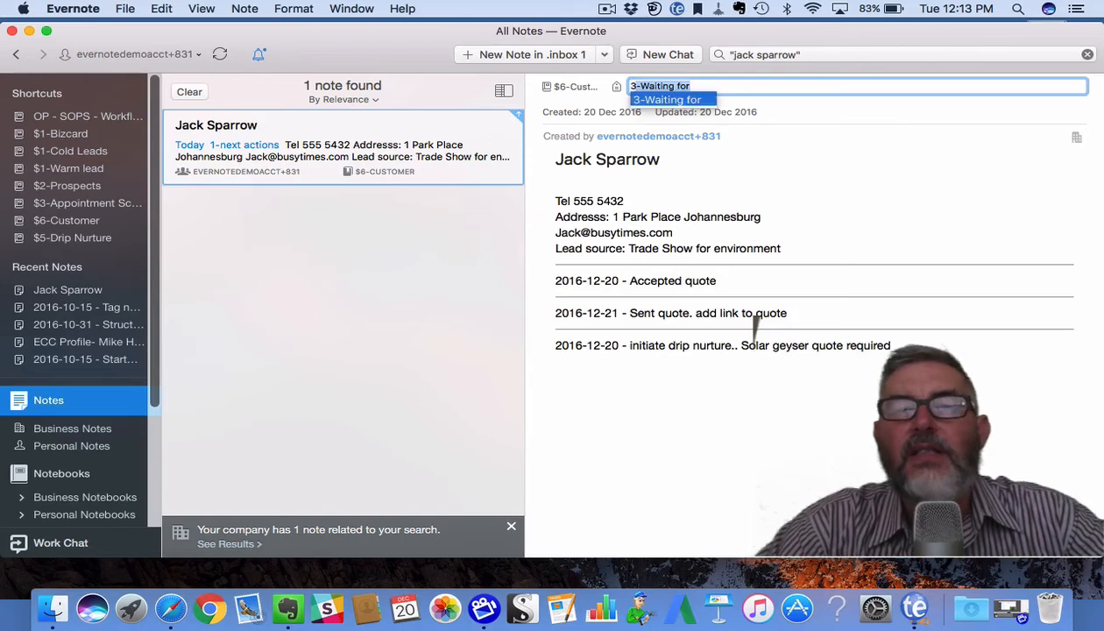
pyautogui.press('Return')
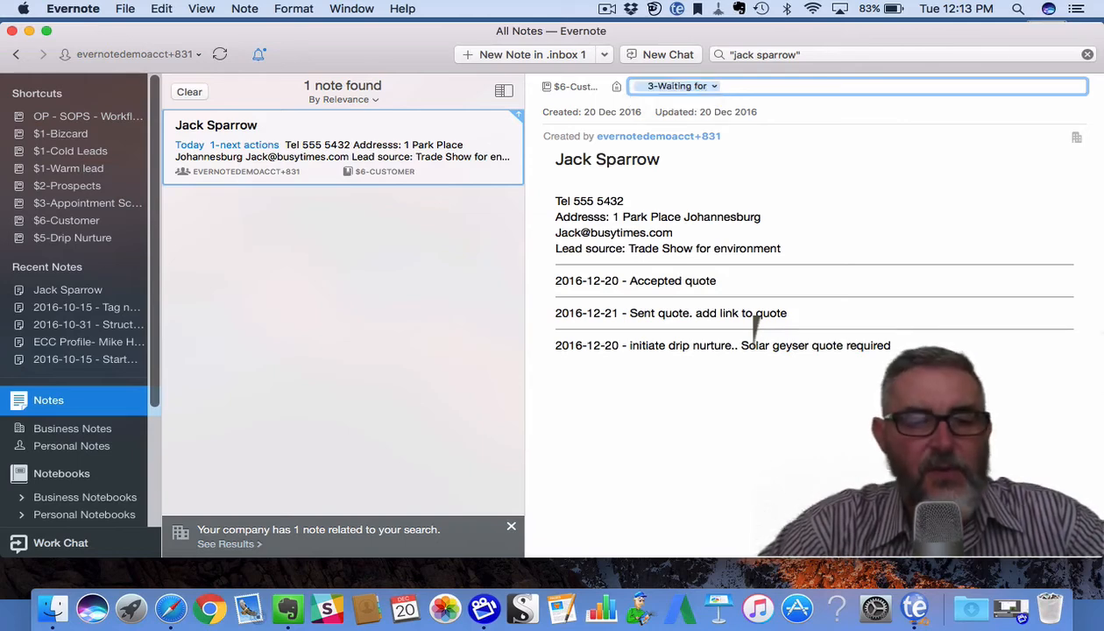
pyautogui.write('@Calls')
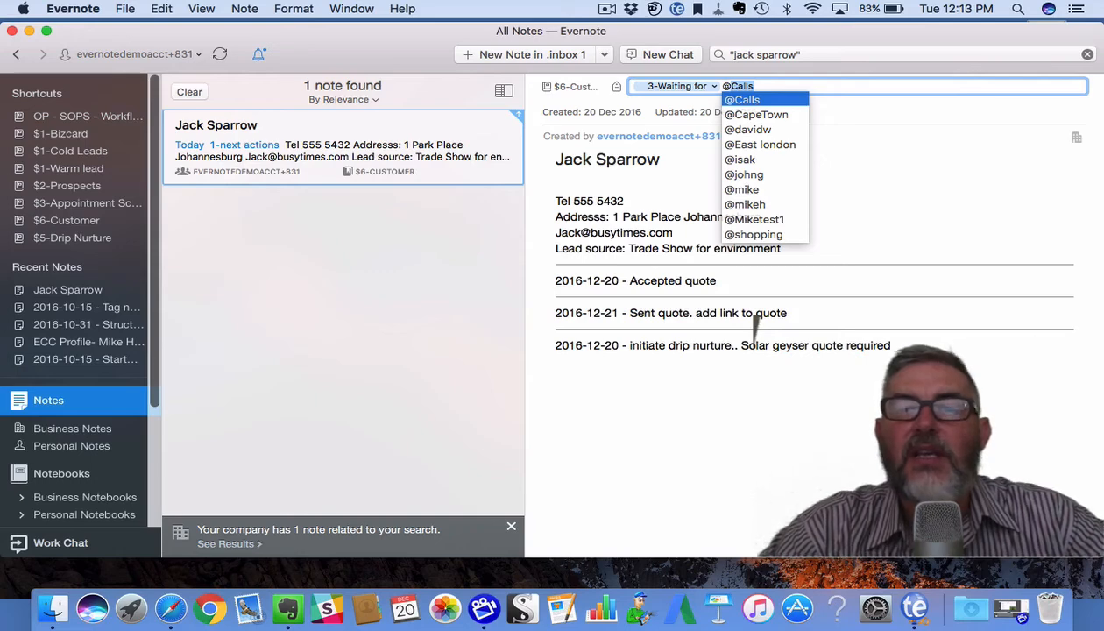
pyautogui.press('Down')
pyautogui.press('Down')
pyautogui.press('Down')
pyautogui.press('Down')
pyautogui.press('Down')
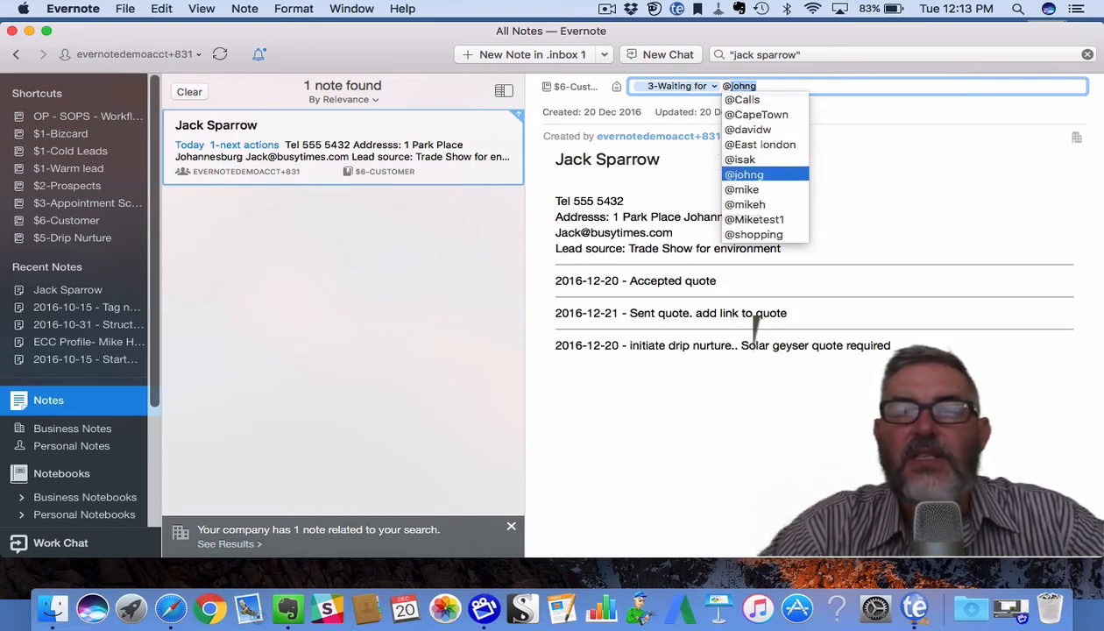
pyautogui.press('Return')
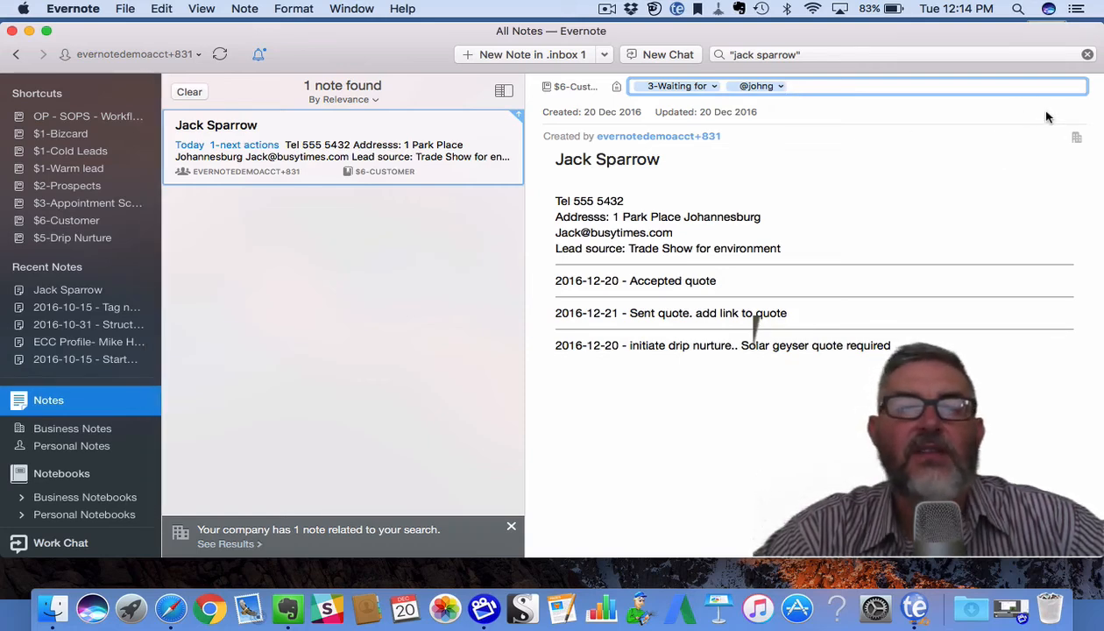
pyautogui.rightClick(412, 146)
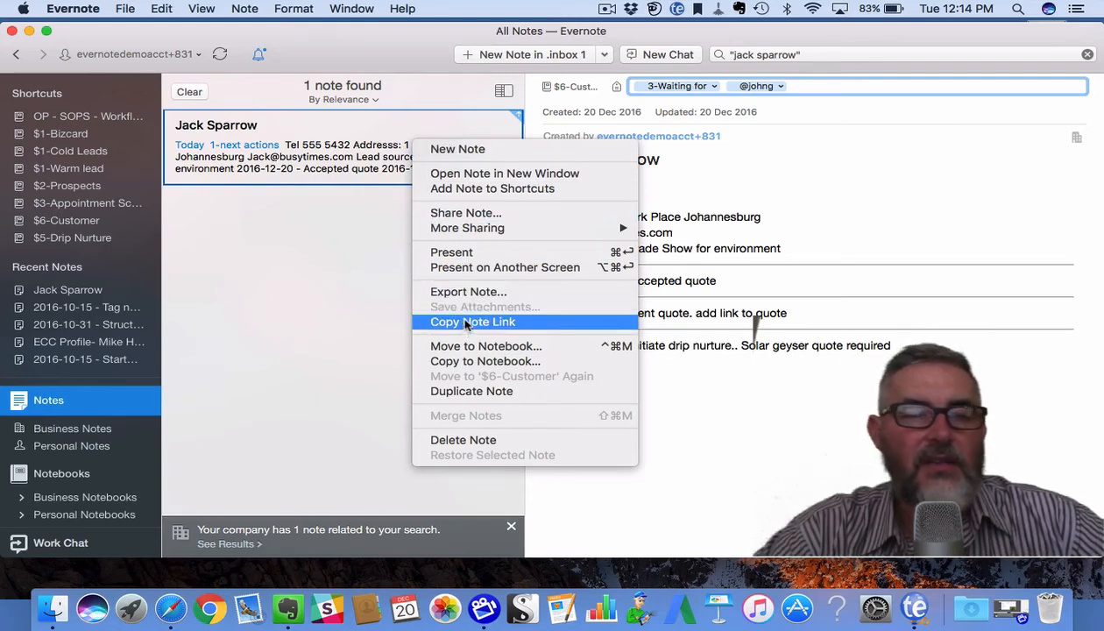
pyautogui.click(278, 424)
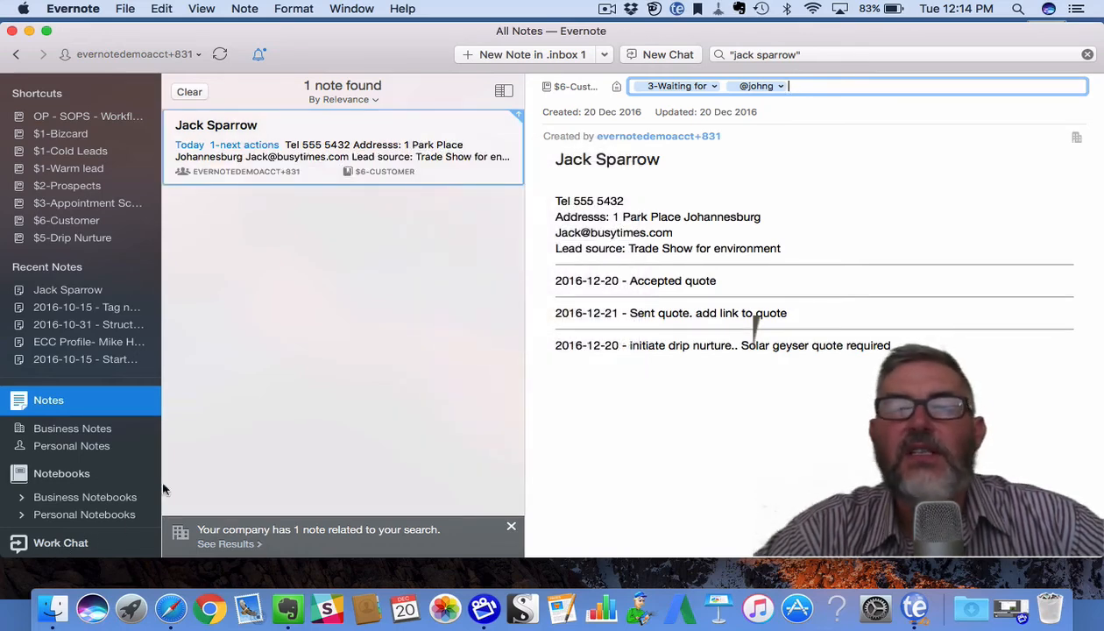
pyautogui.click(787, 137)
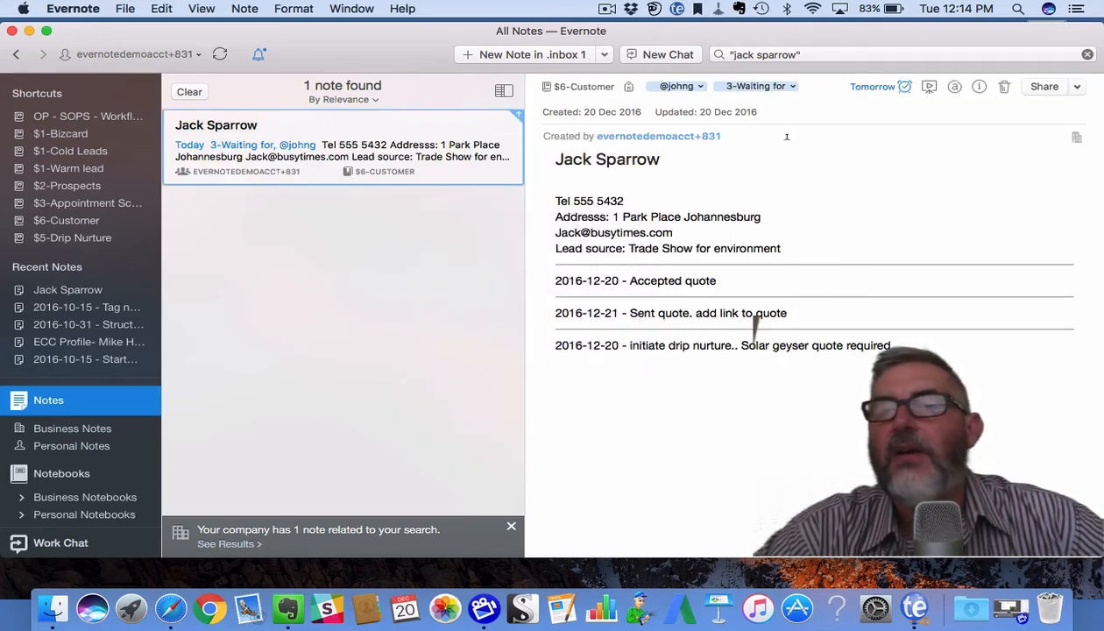
# Start sharing the note with a contact, cancel without sharing, then open the $1-Bizcard notebook.
pyautogui.click(1076, 87)
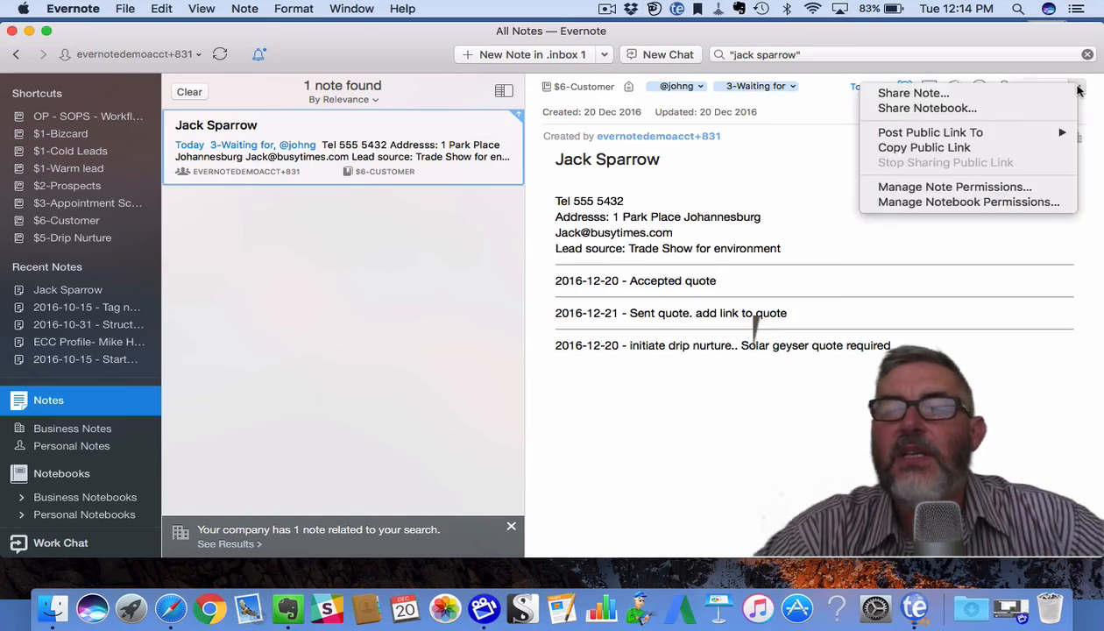
pyautogui.click(964, 96)
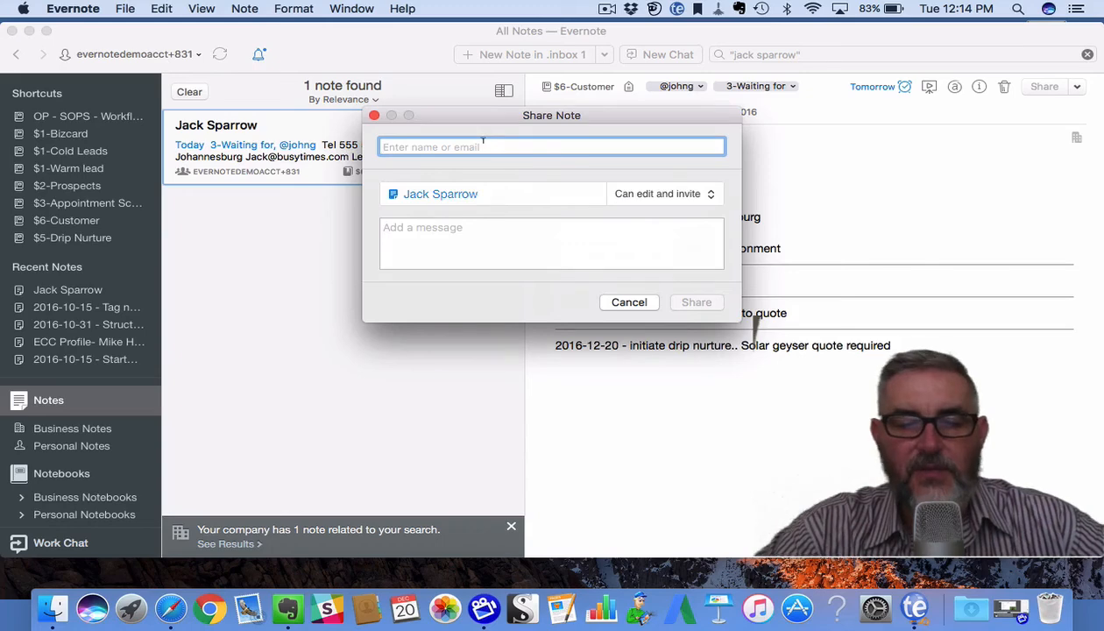
pyautogui.write('jo')
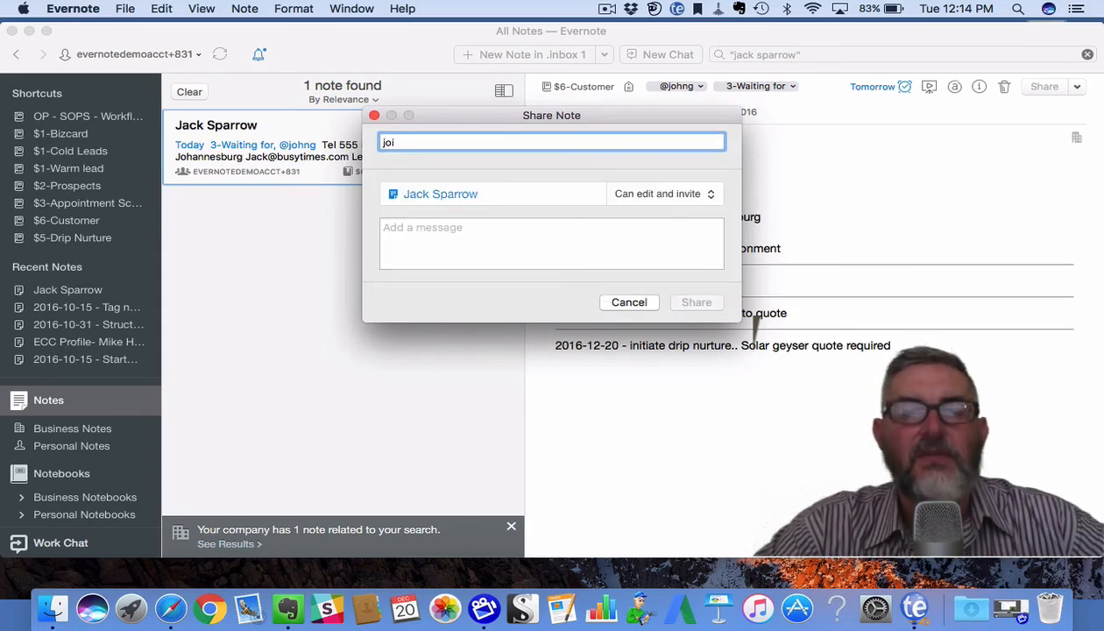
pyautogui.write('hn')
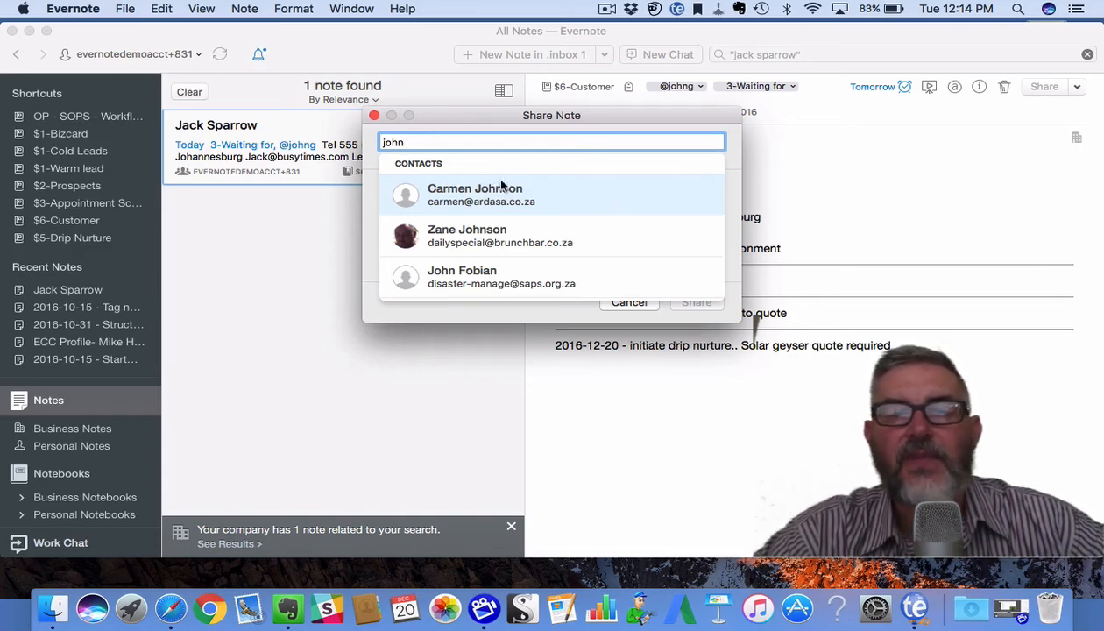
pyautogui.click(633, 306)
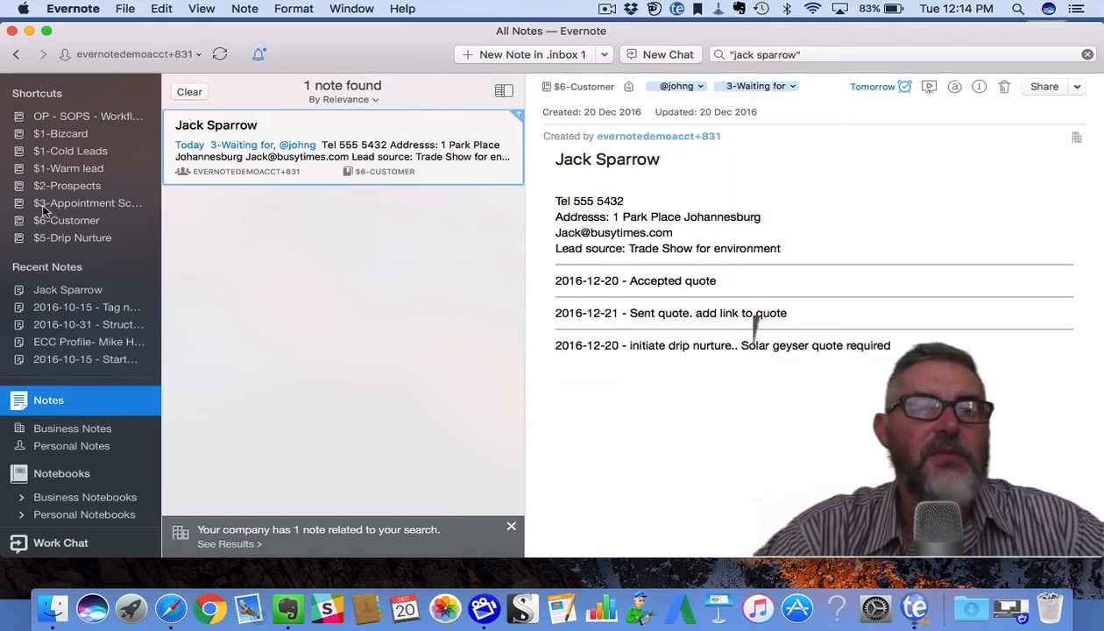
pyautogui.click(63, 133)
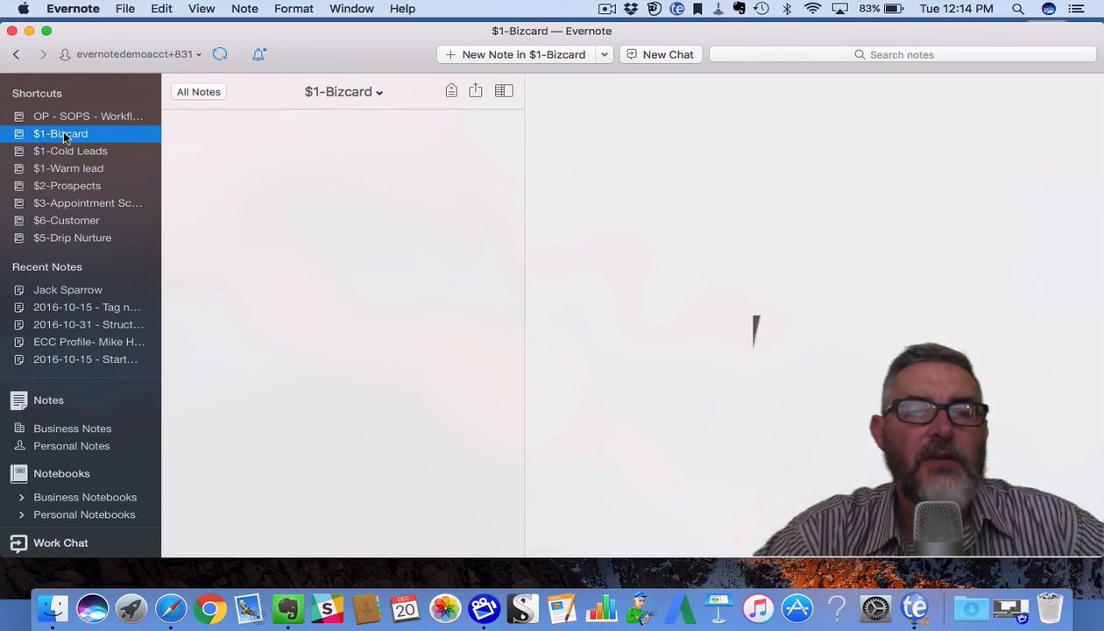